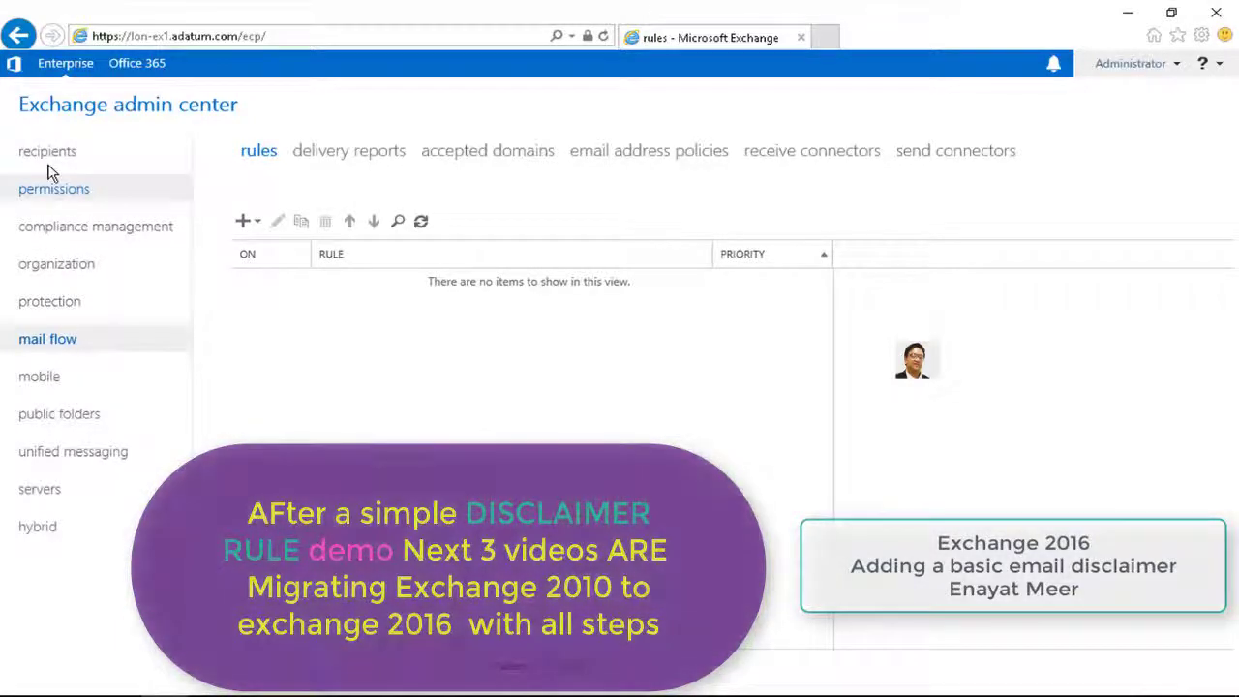
left_click(48, 152)
left_click(58, 189)
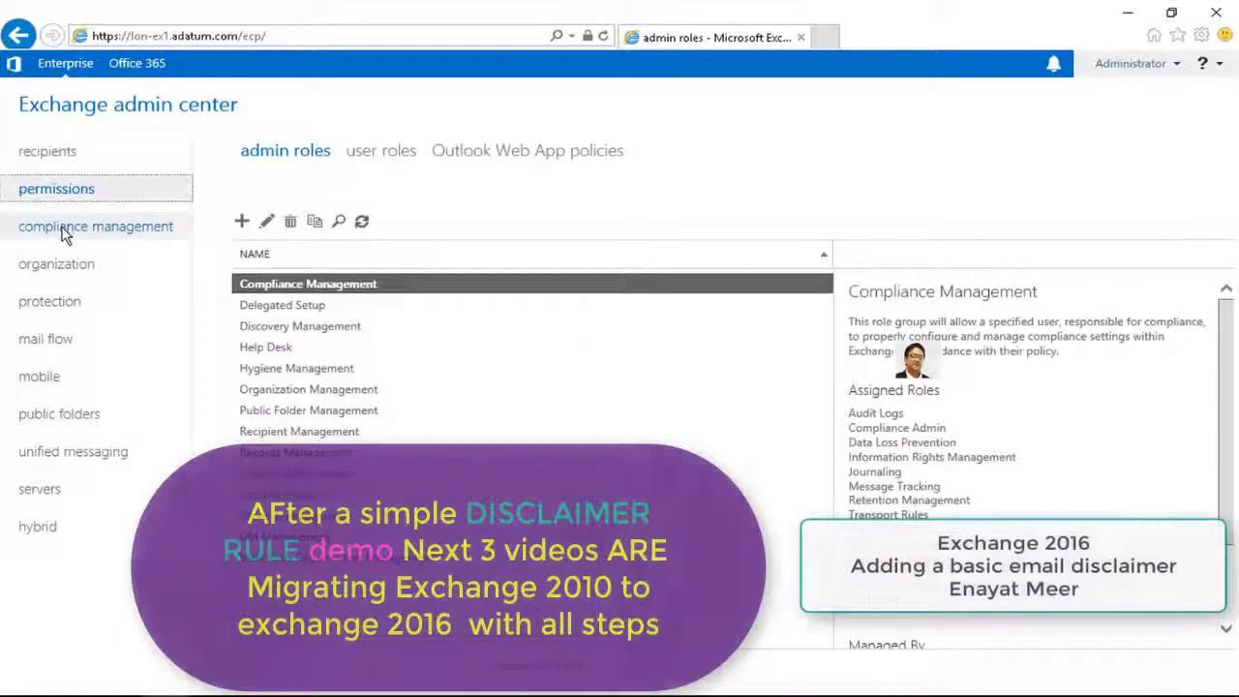
left_click(64, 233)
left_click(53, 264)
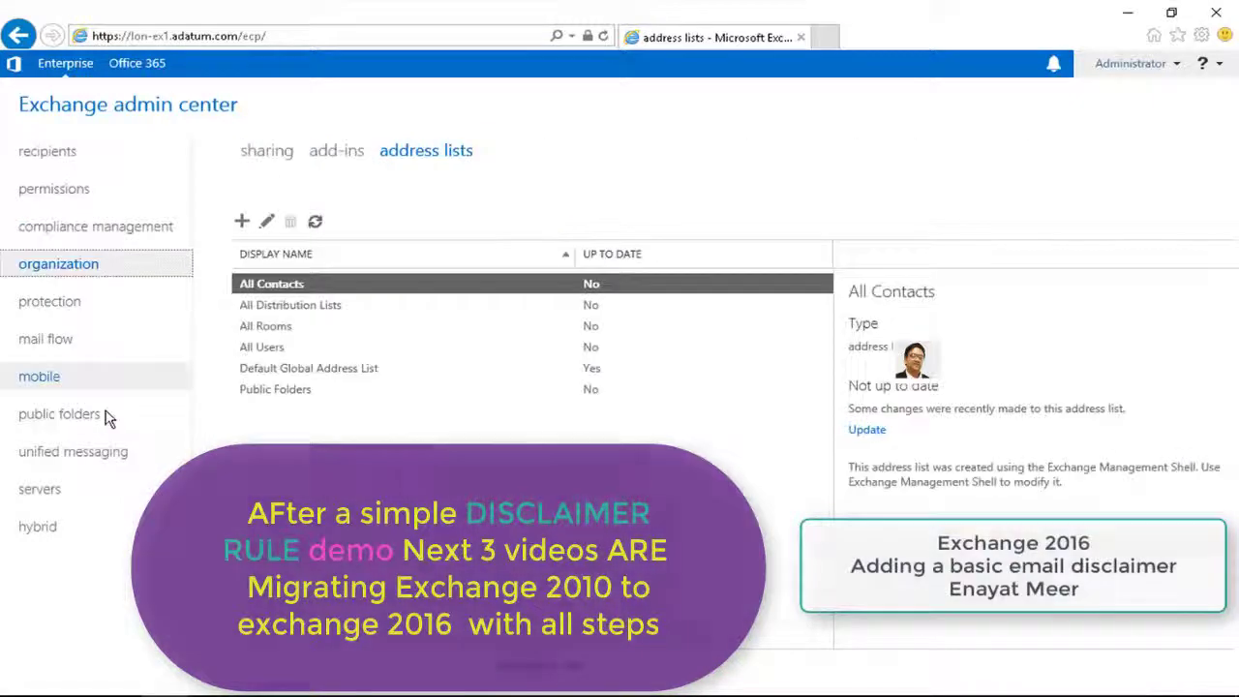
left_click(53, 305)
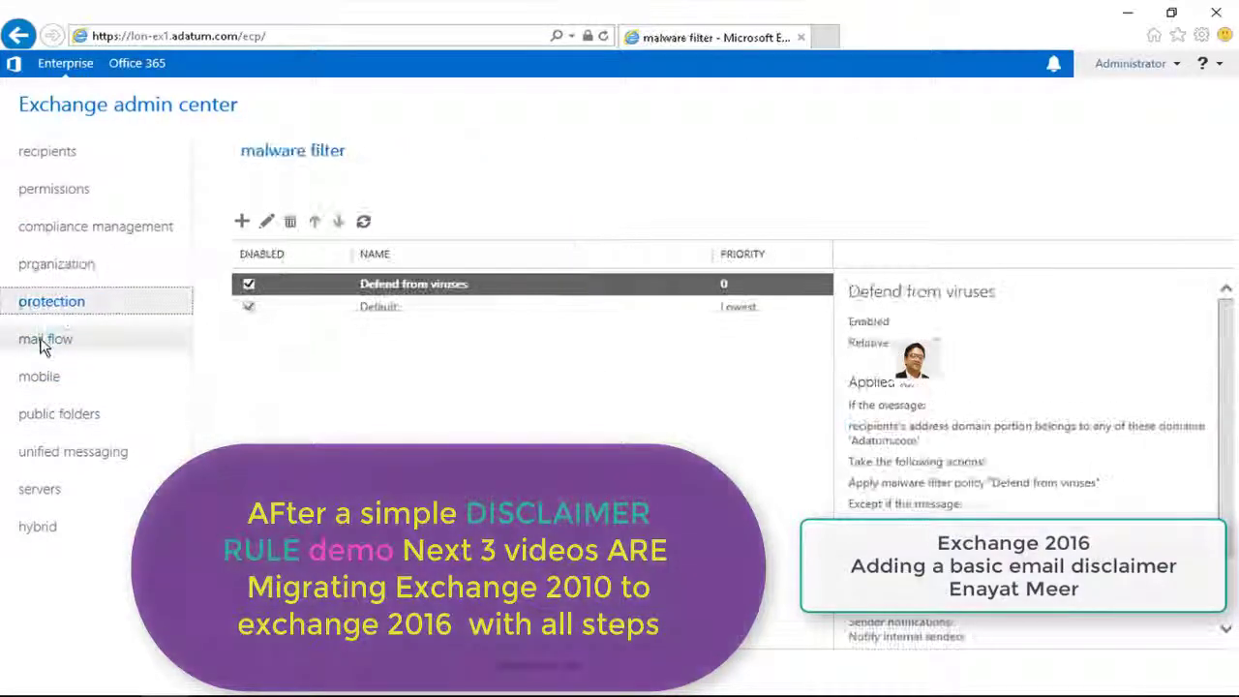
left_click(45, 339)
left_click(42, 382)
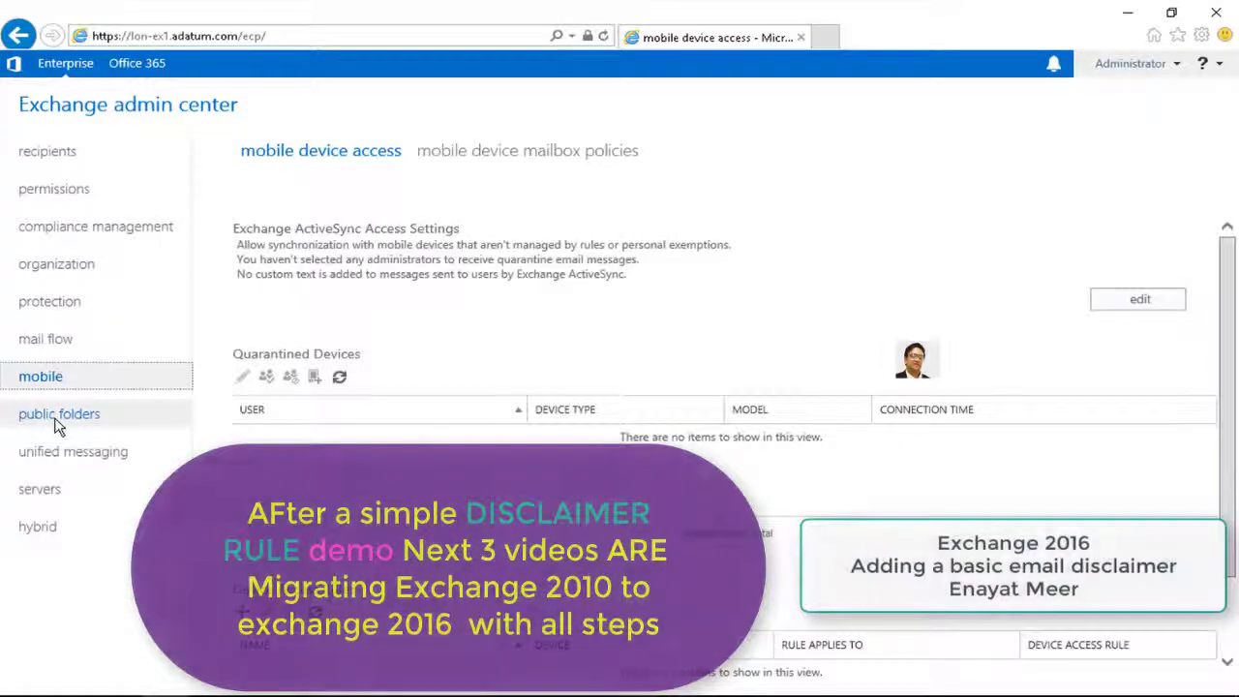
left_click(56, 422)
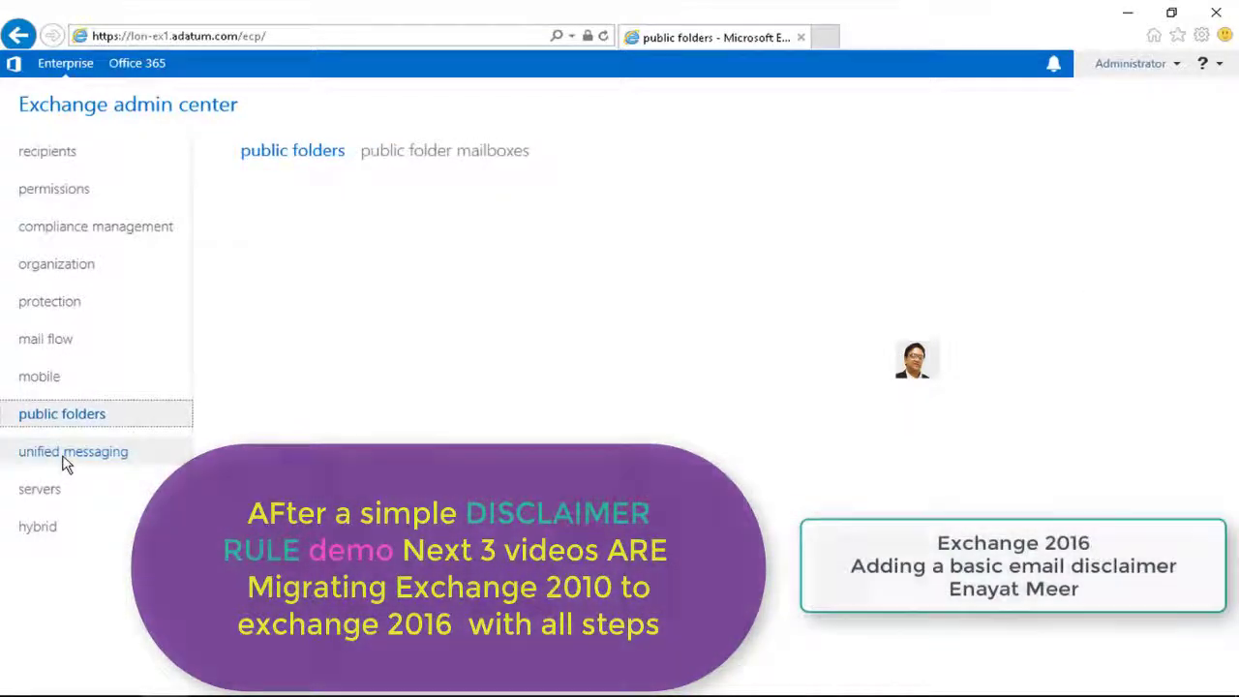
left_click(64, 457)
left_click(39, 489)
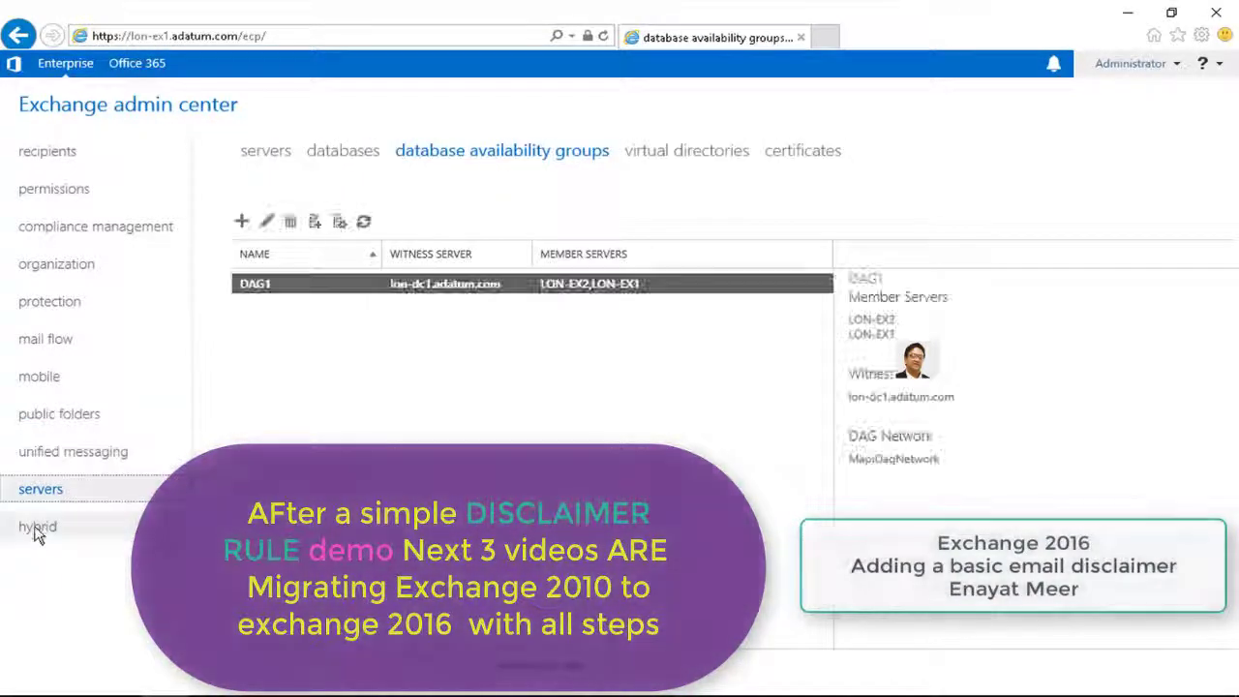
left_click(39, 529)
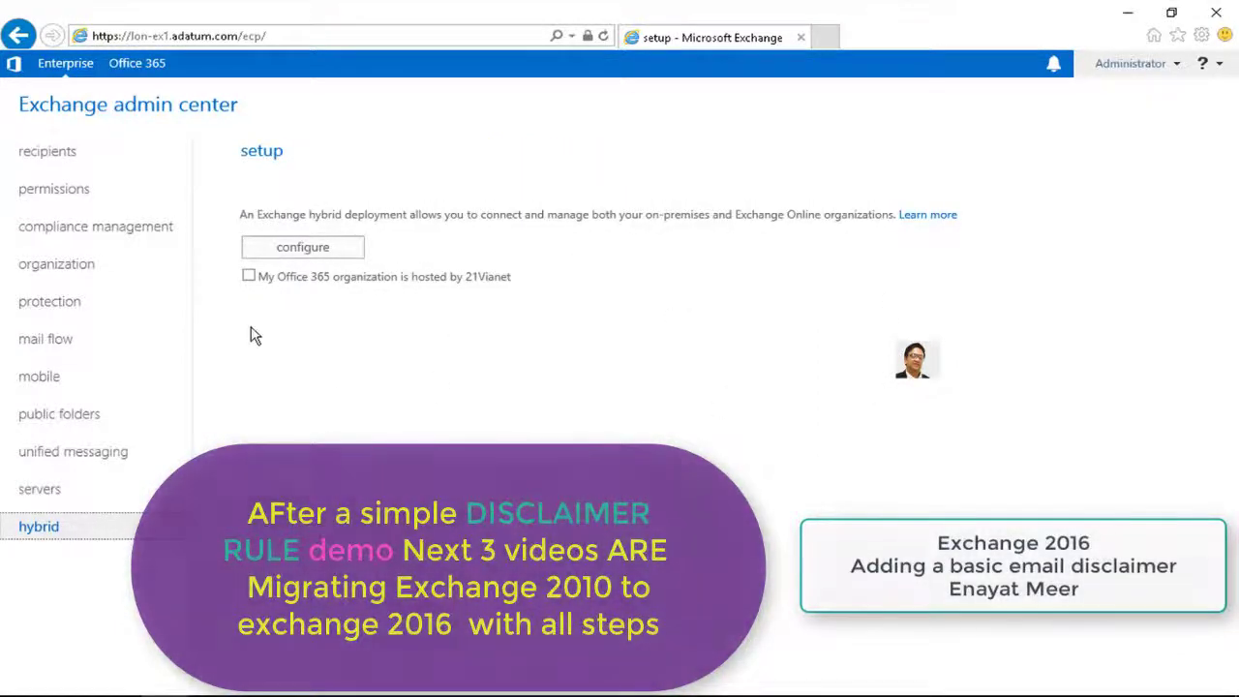
left_click(46, 339)
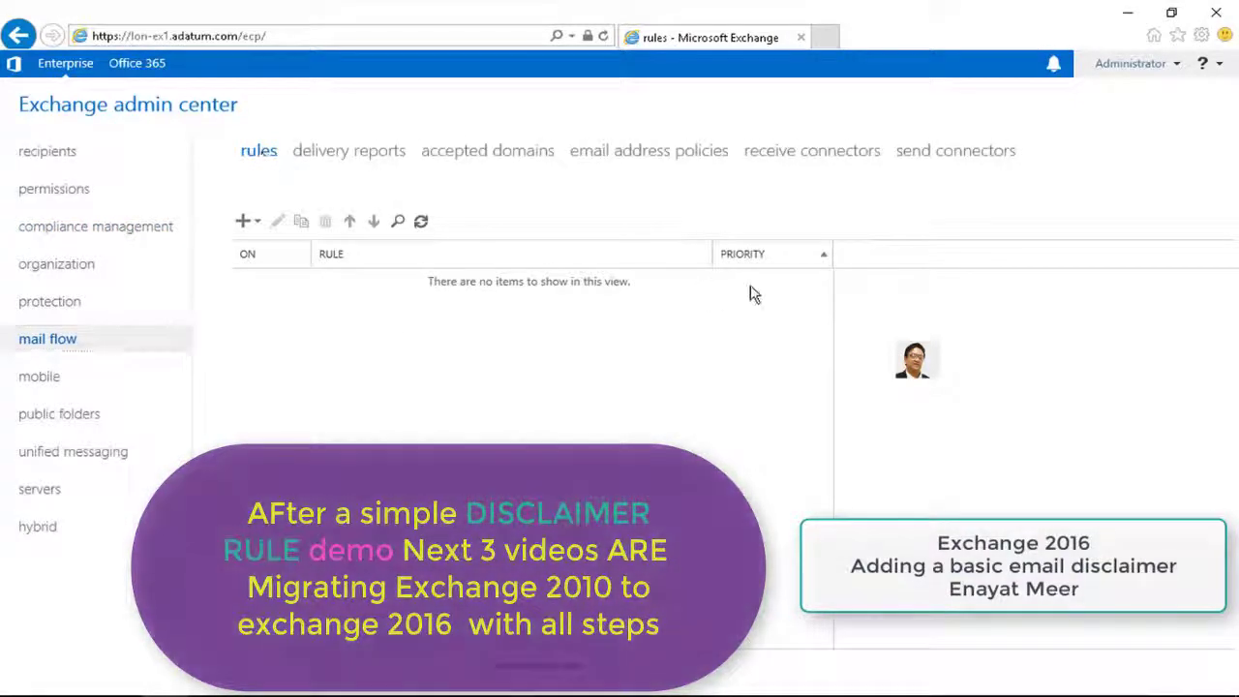
Create a new mail flow rule named Disclaimer_Prod with the condition 'Apply to all messages'
left_click(246, 222)
left_click(300, 253)
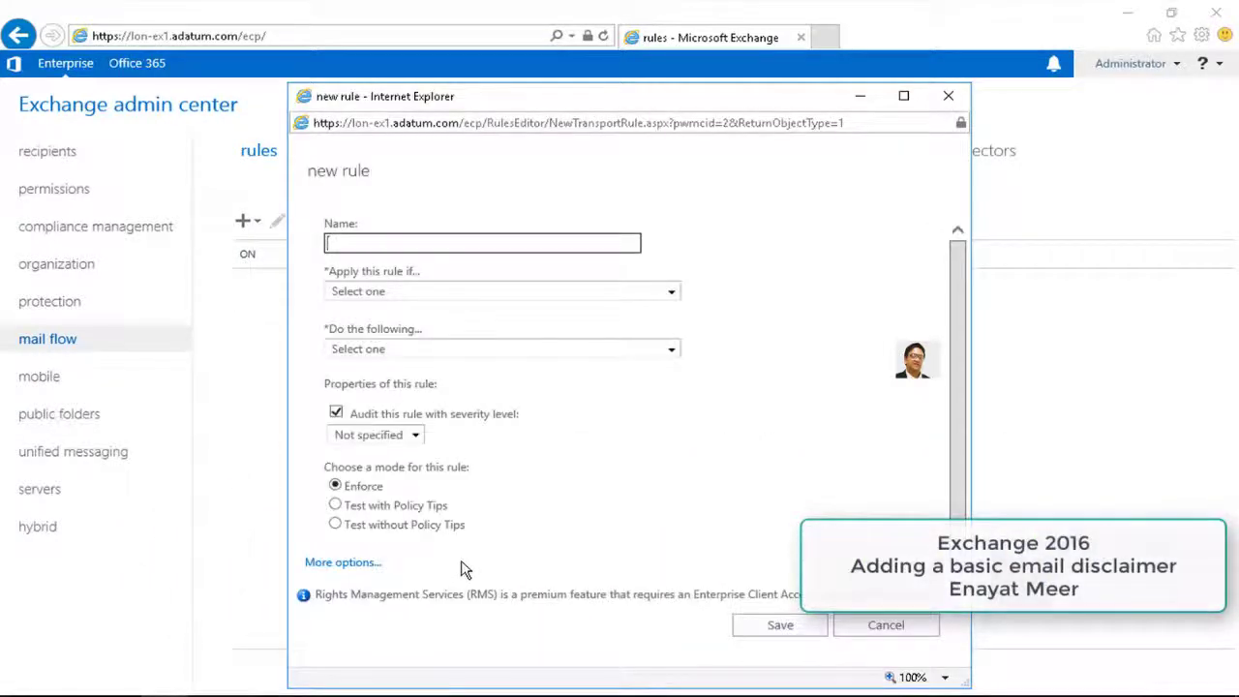
type("Disclaimer_Prod")
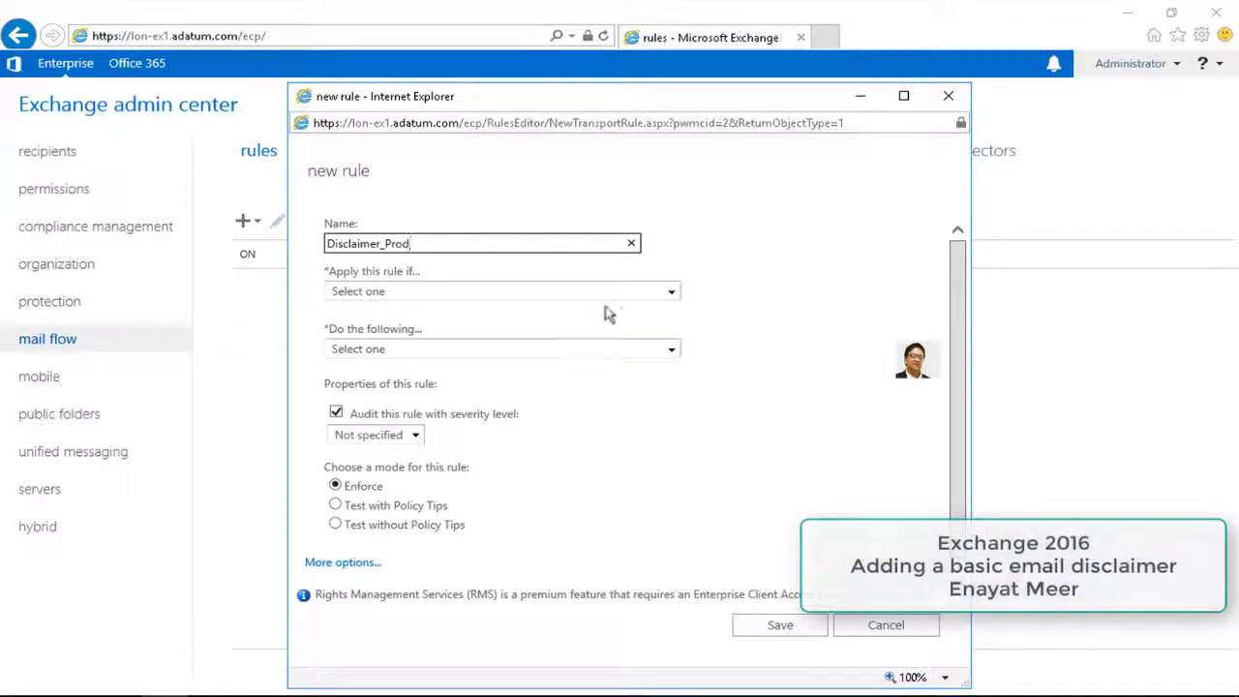
left_click(671, 295)
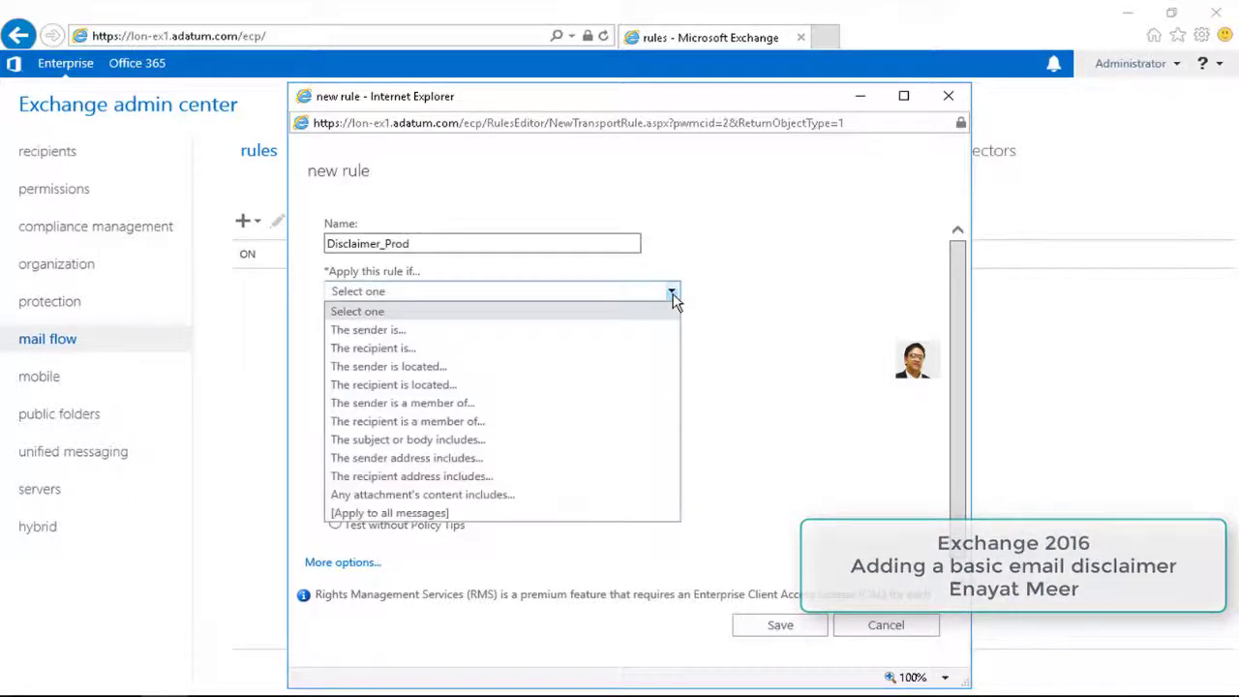
left_click(418, 511)
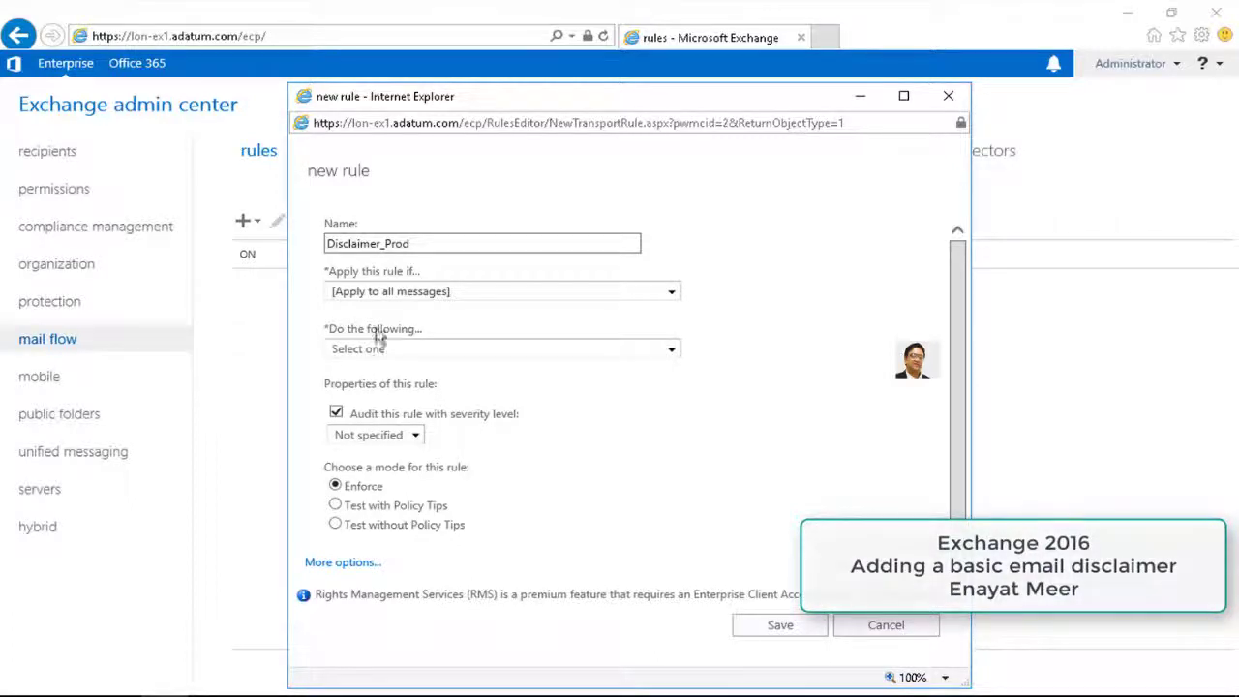
left_click(670, 350)
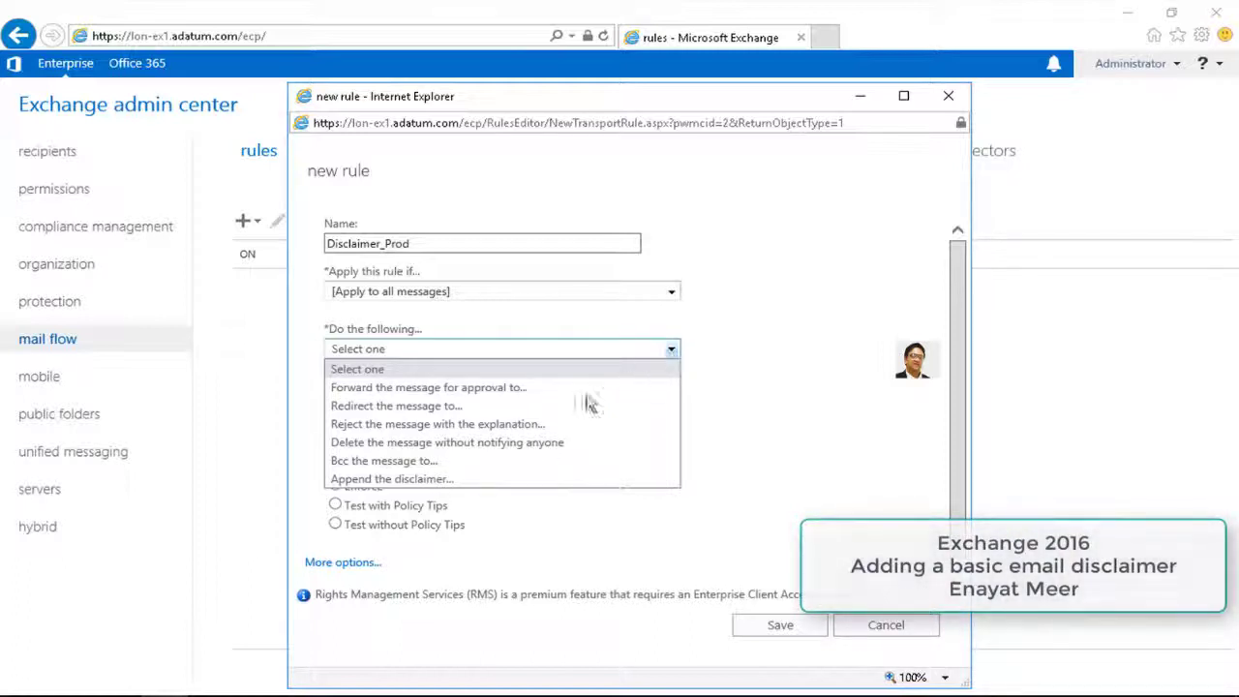
Make the rule append a disclaimer, keeping Wrap as the fallback action
left_click(416, 481)
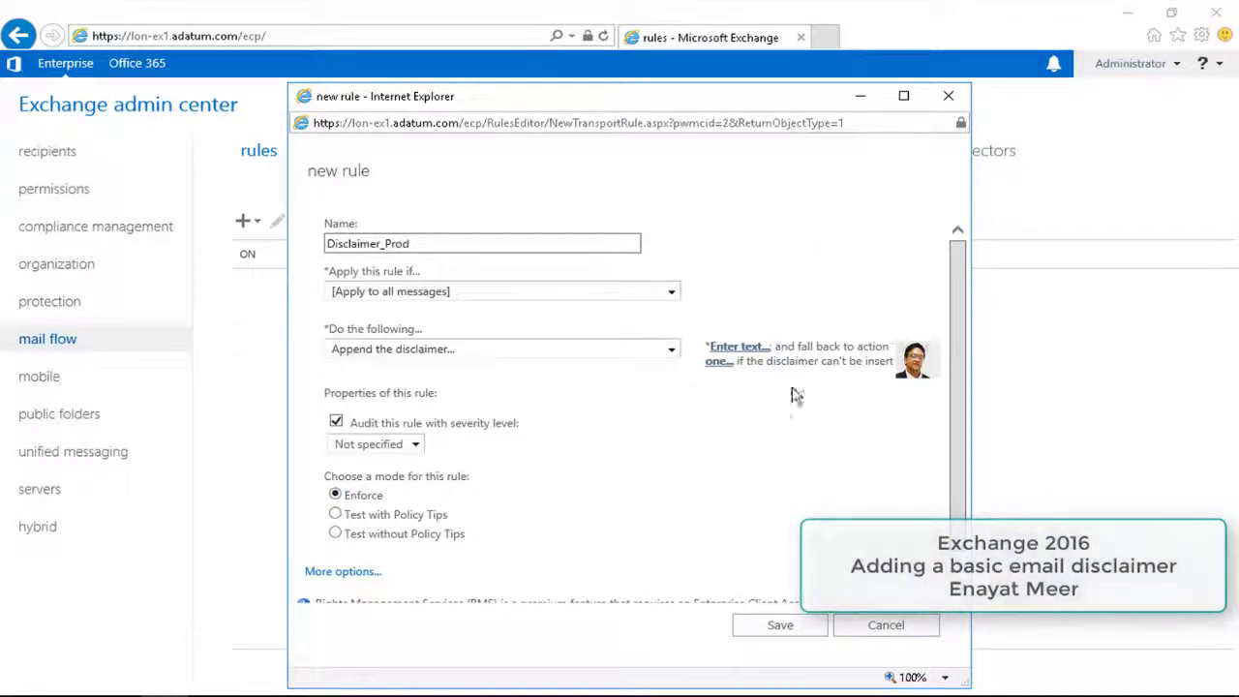
left_click(718, 361)
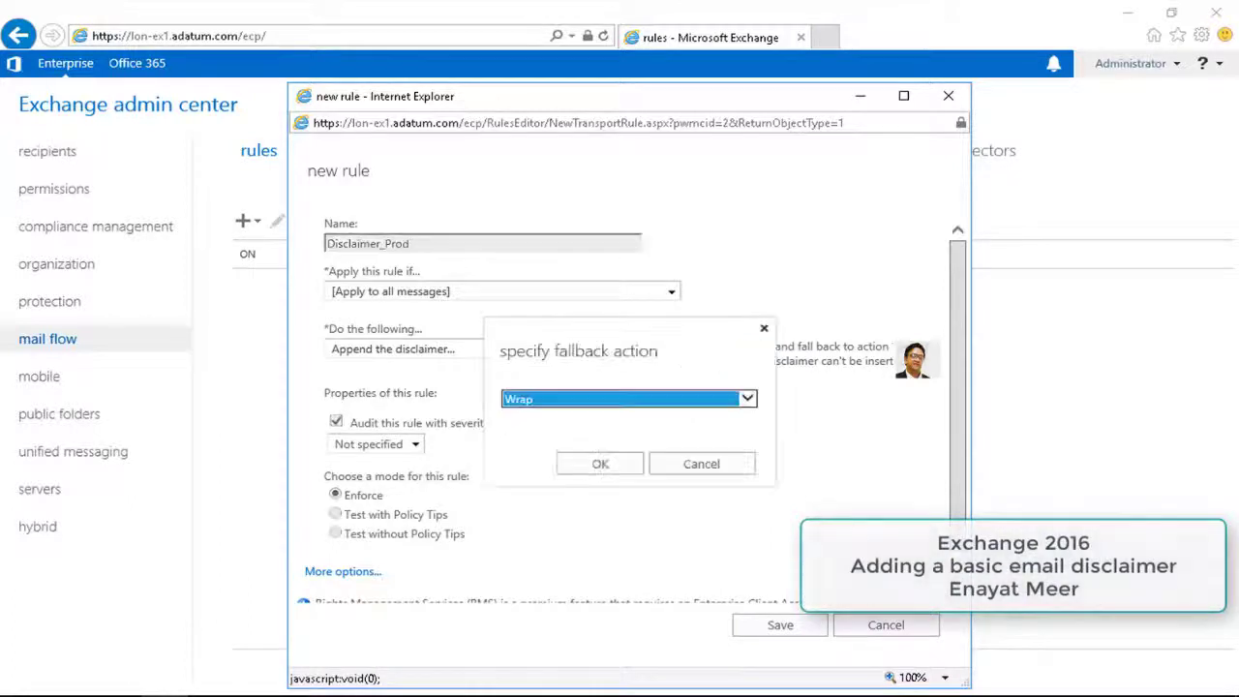
left_click(747, 399)
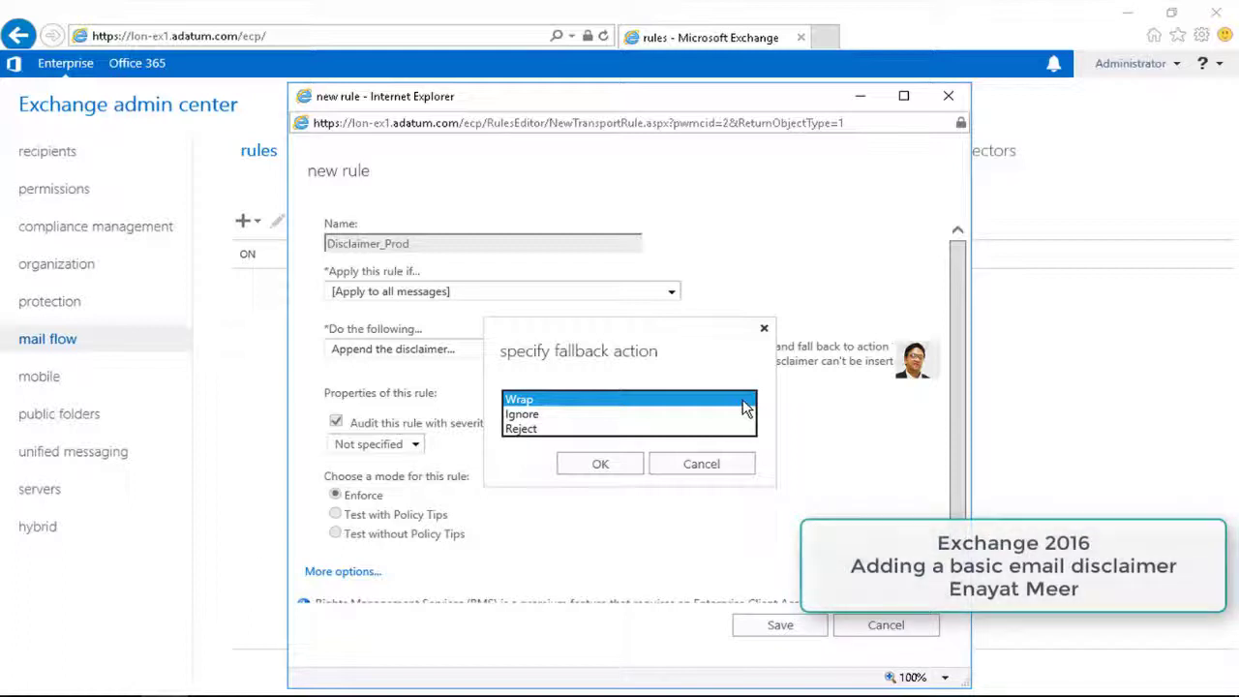
left_click(742, 399)
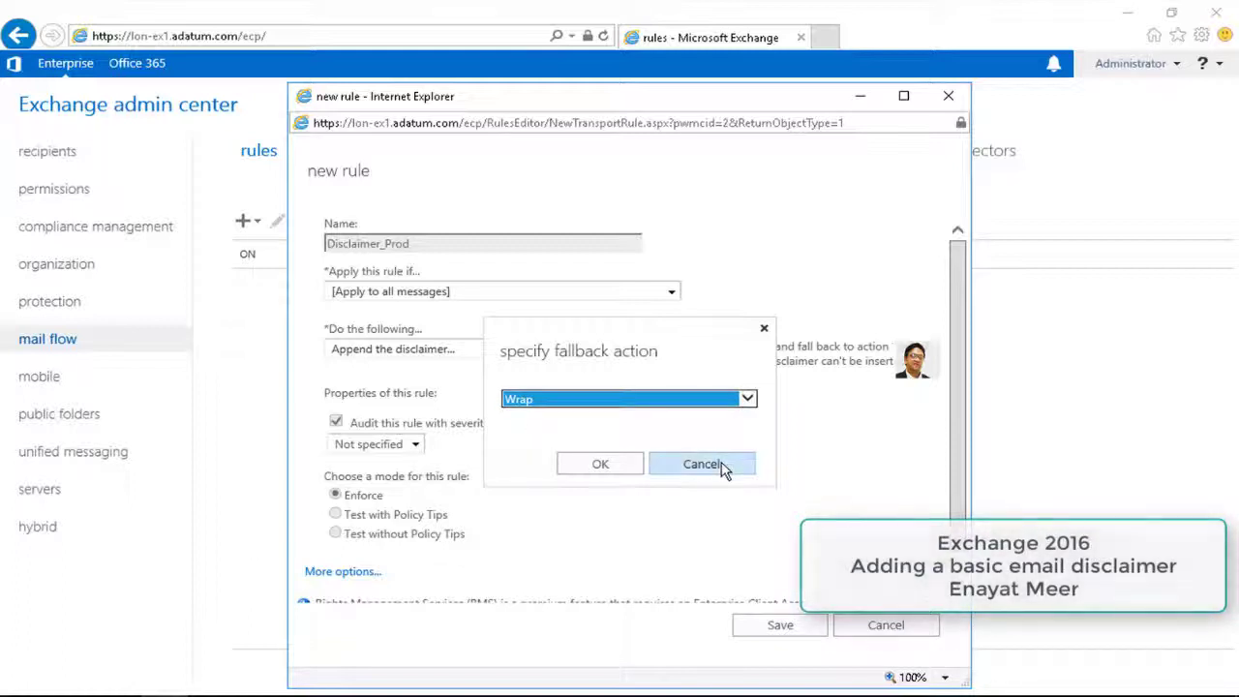
left_click(601, 465)
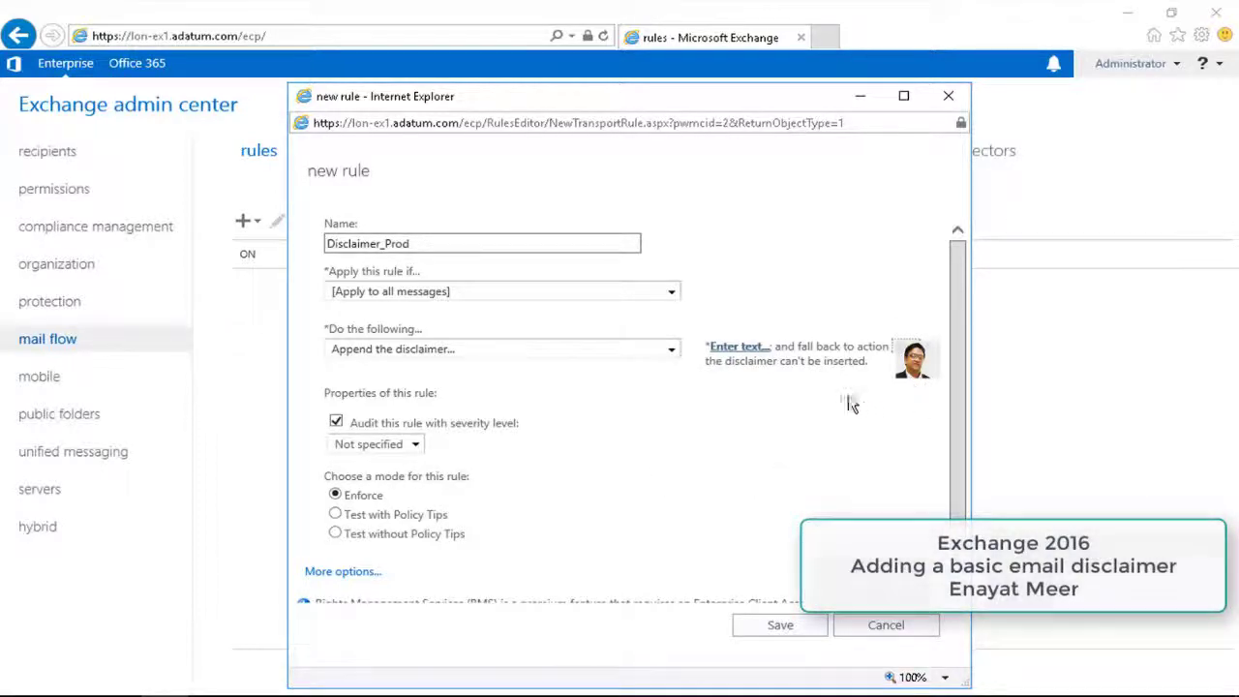
Paste the confidentiality notice ending 'please notify the system manager.' as the disclaimer text
left_click(736, 349)
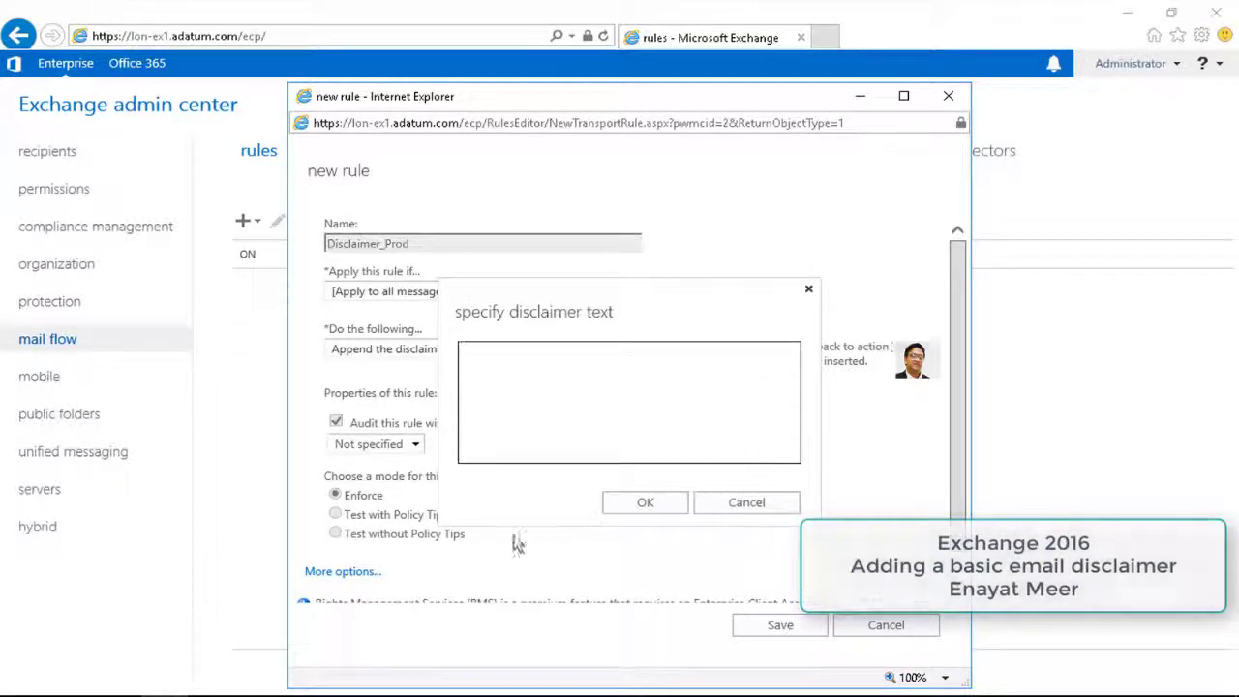
right_click(503, 387)
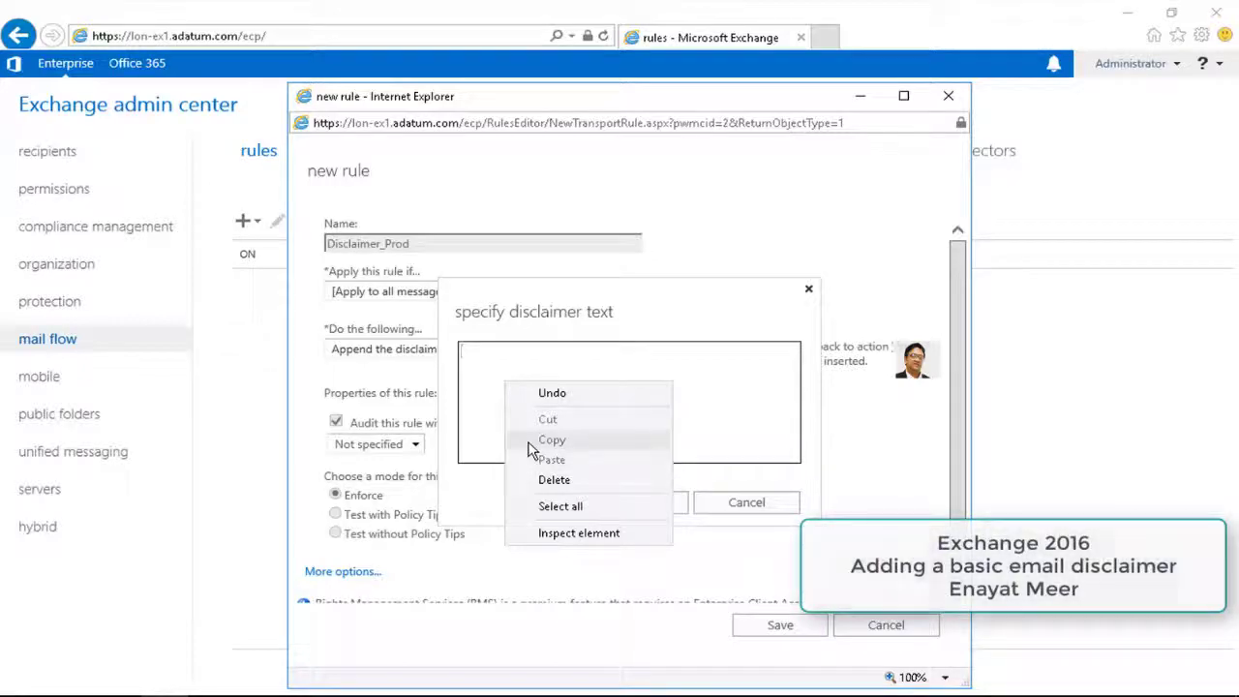
left_click(491, 429)
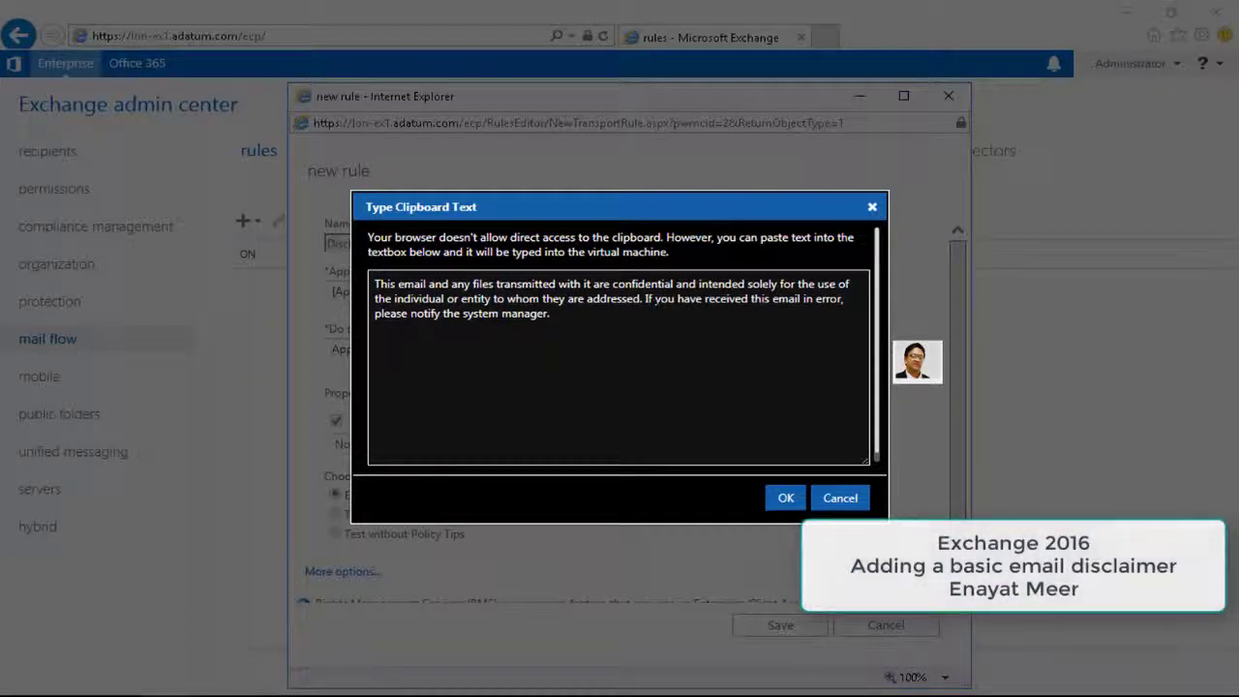
left_click(784, 497)
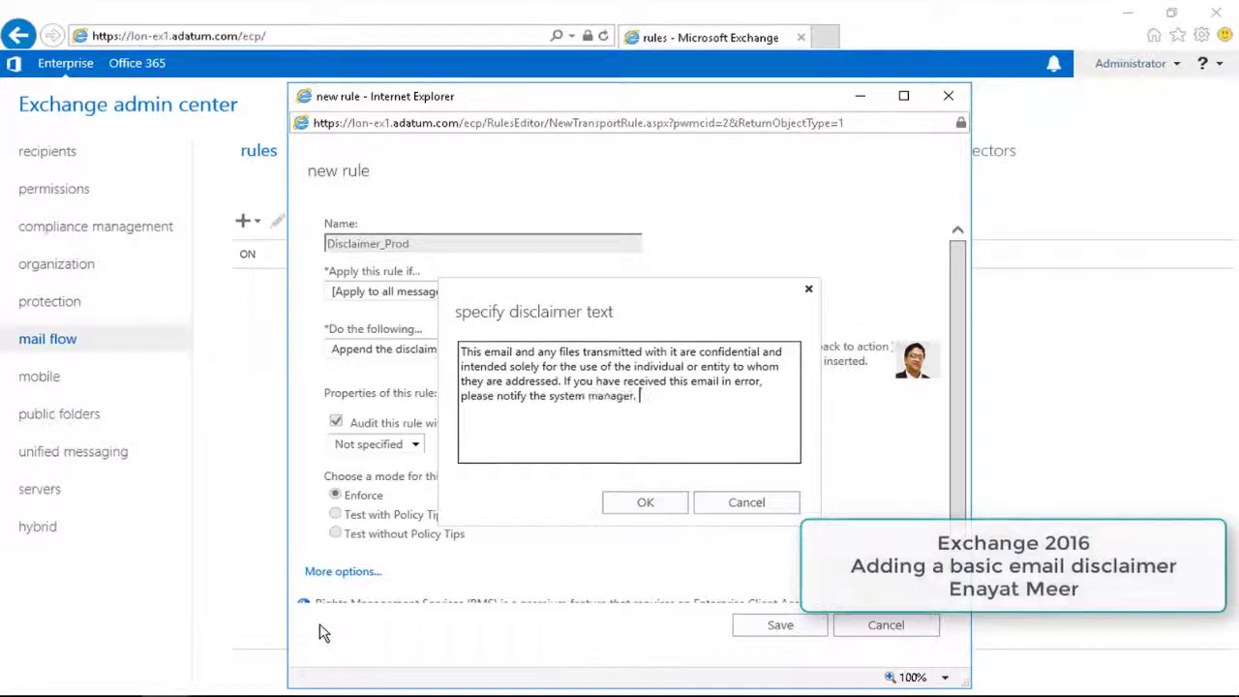
left_click(641, 502)
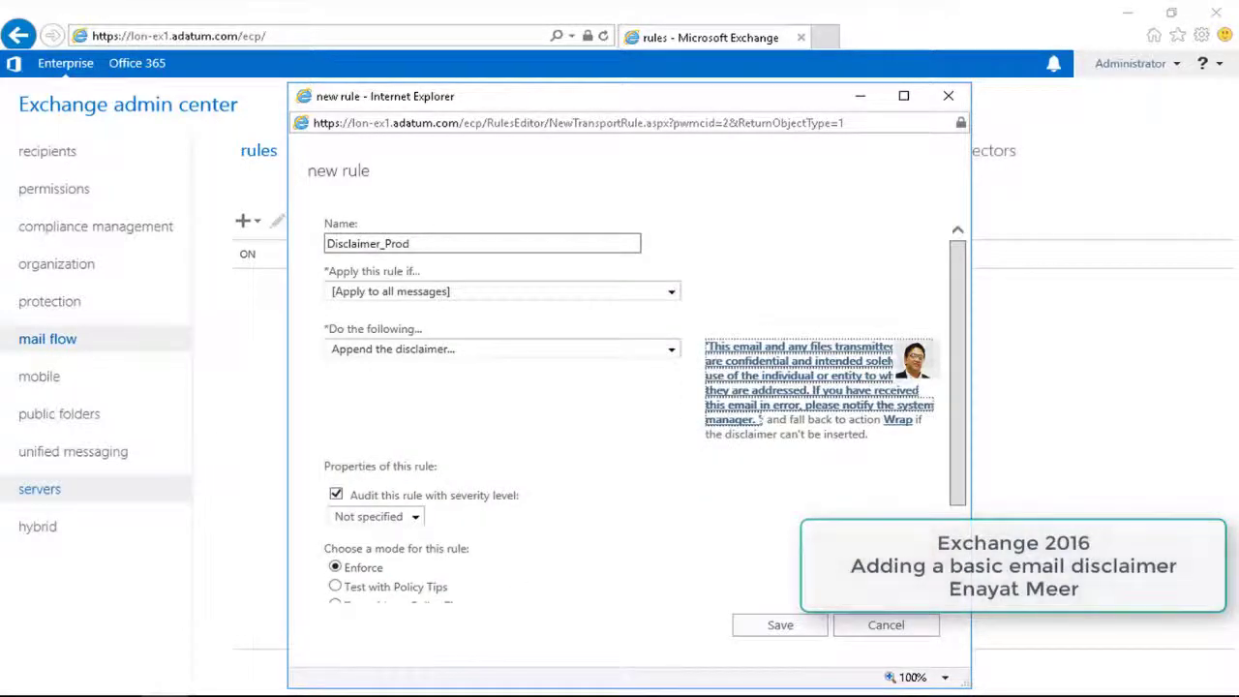
Set the rule's audit severity to Medium, then save it and accept the warning
left_click_drag(959, 268, 956, 340)
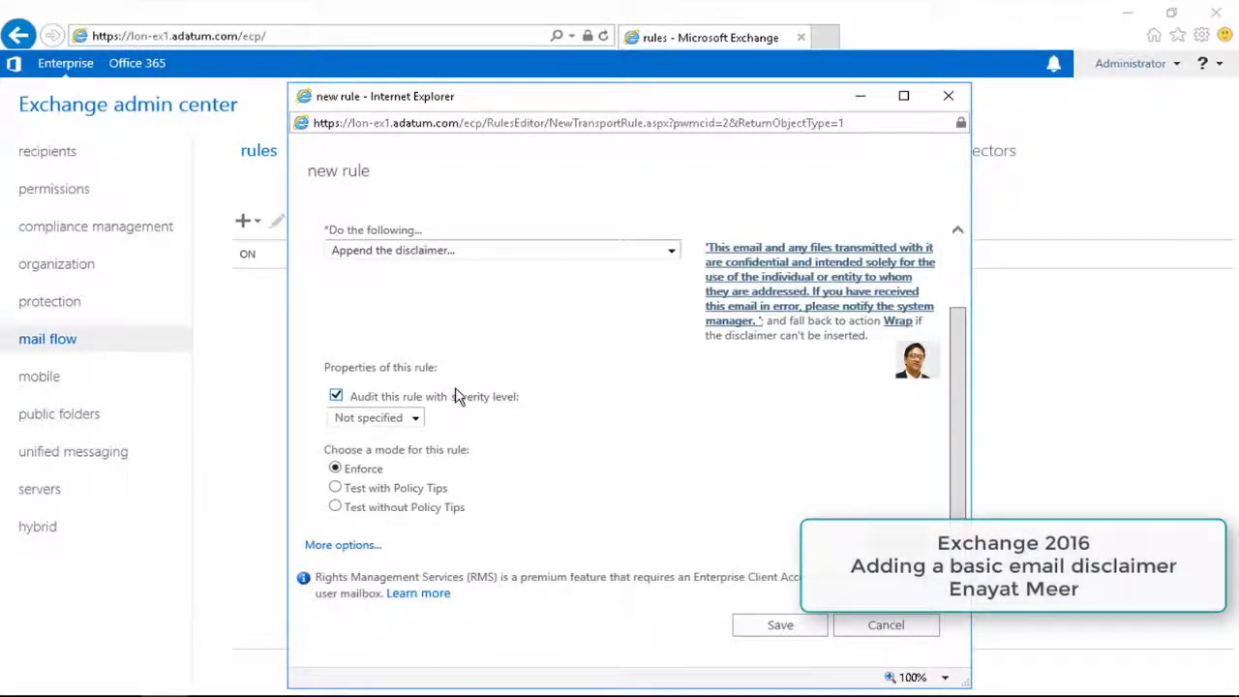
left_click(416, 419)
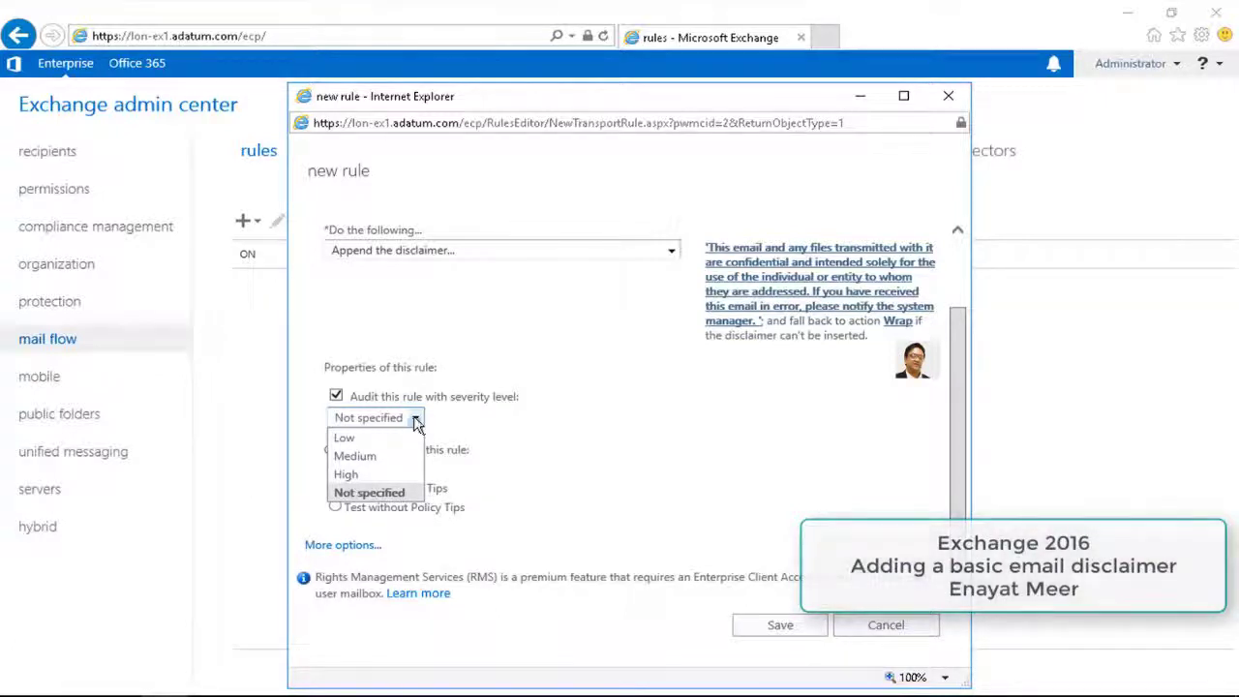
left_click(392, 455)
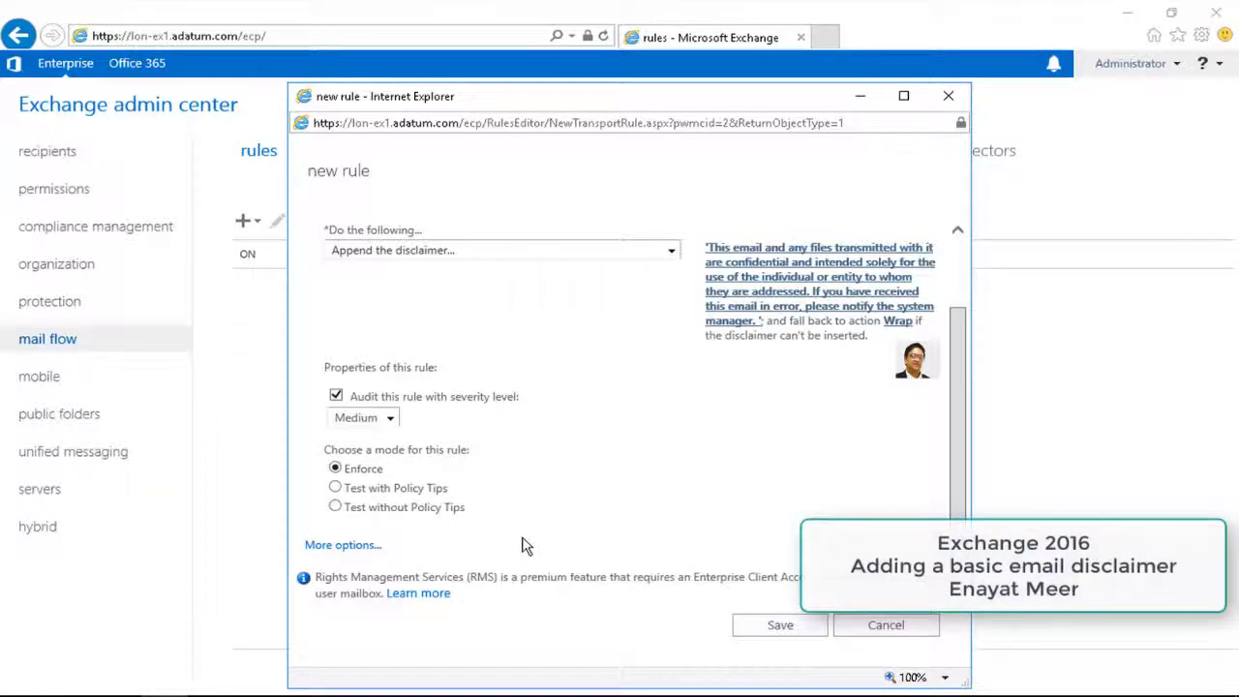
left_click(775, 623)
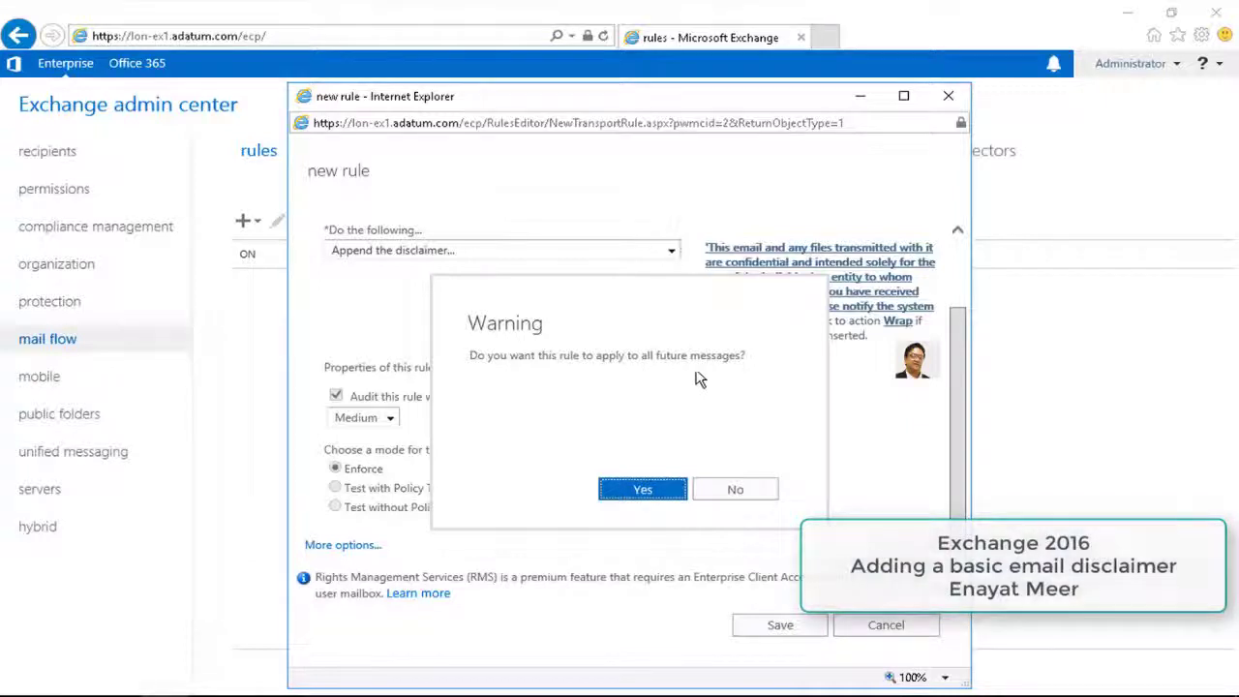
left_click(642, 489)
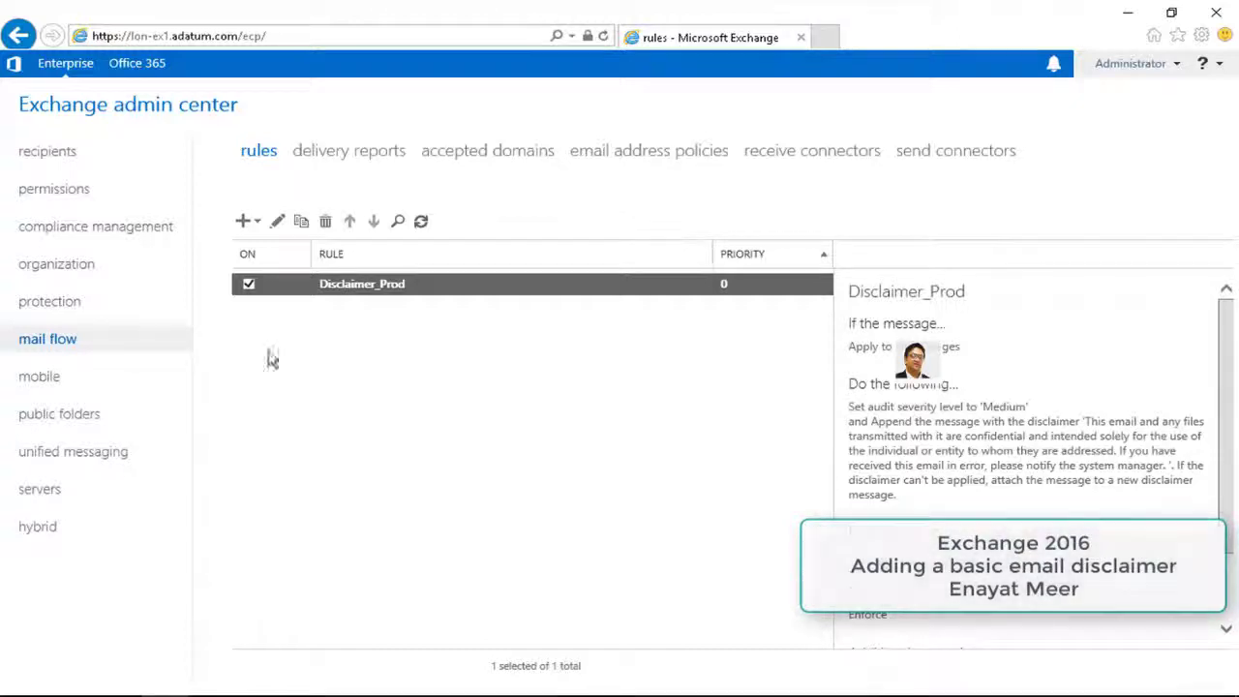
View the test recipient's mailbox properties, cancel without changes, and open a new browser tab
left_click(50, 152)
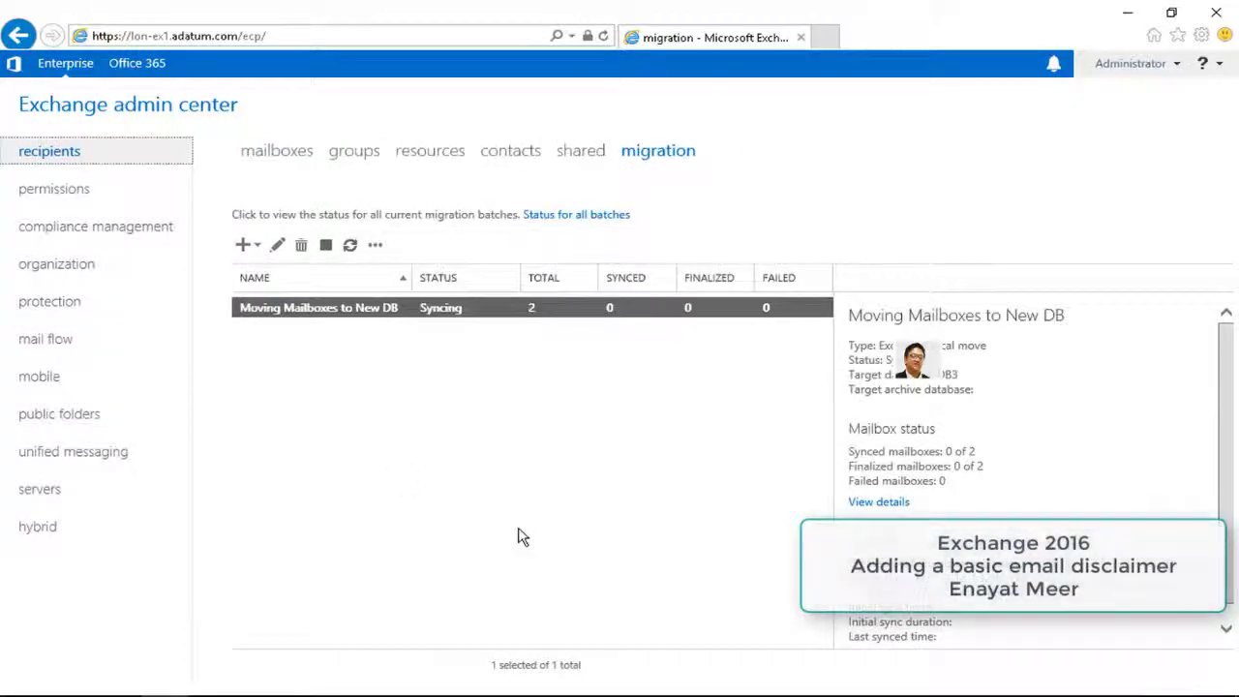
left_click(269, 152)
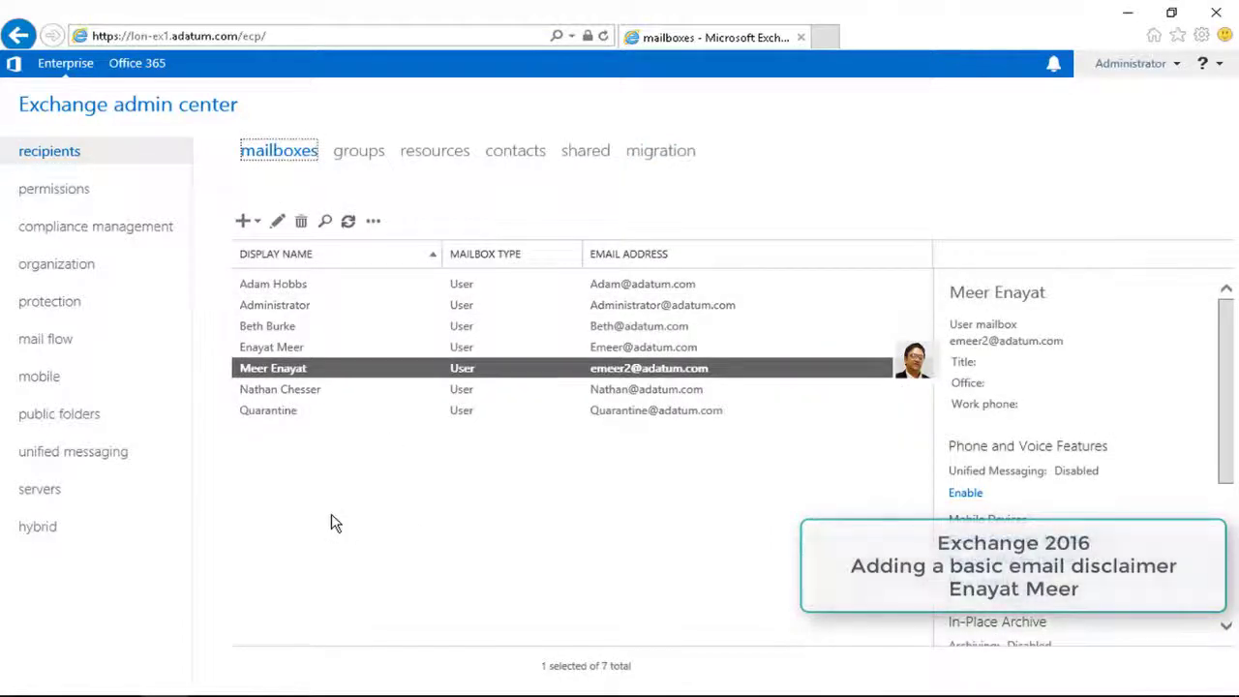
key("Up")
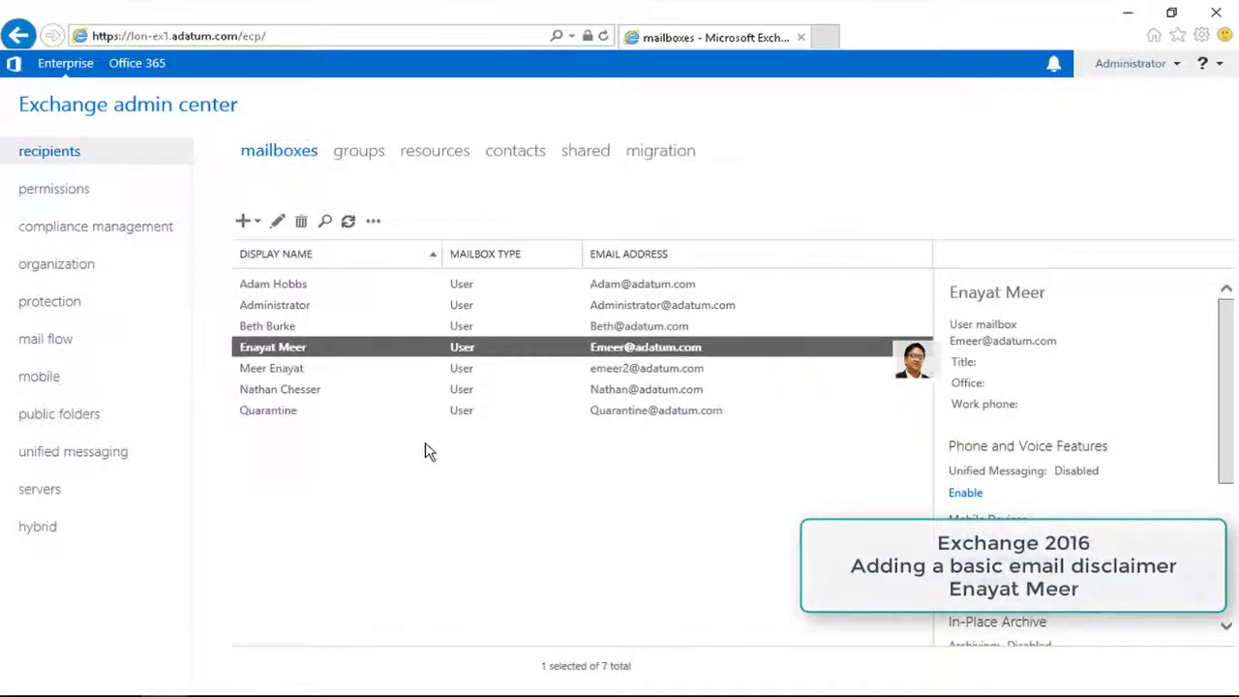
left_click(282, 283)
left_click(277, 221)
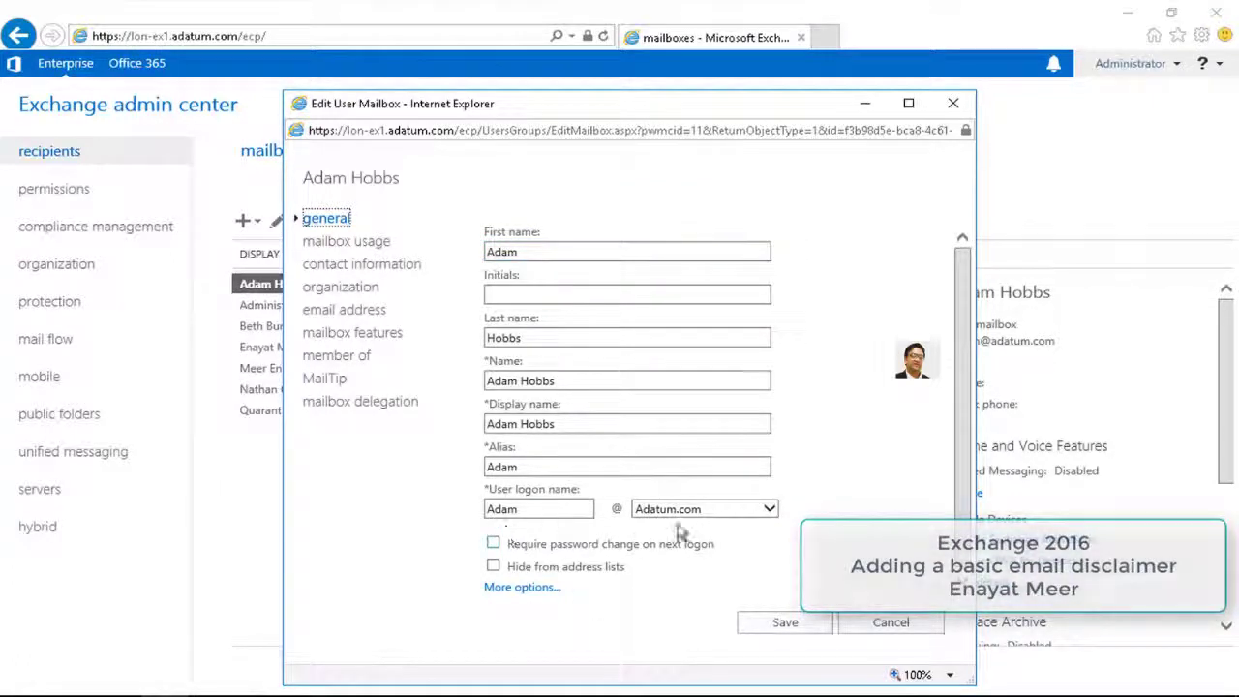
left_click(892, 622)
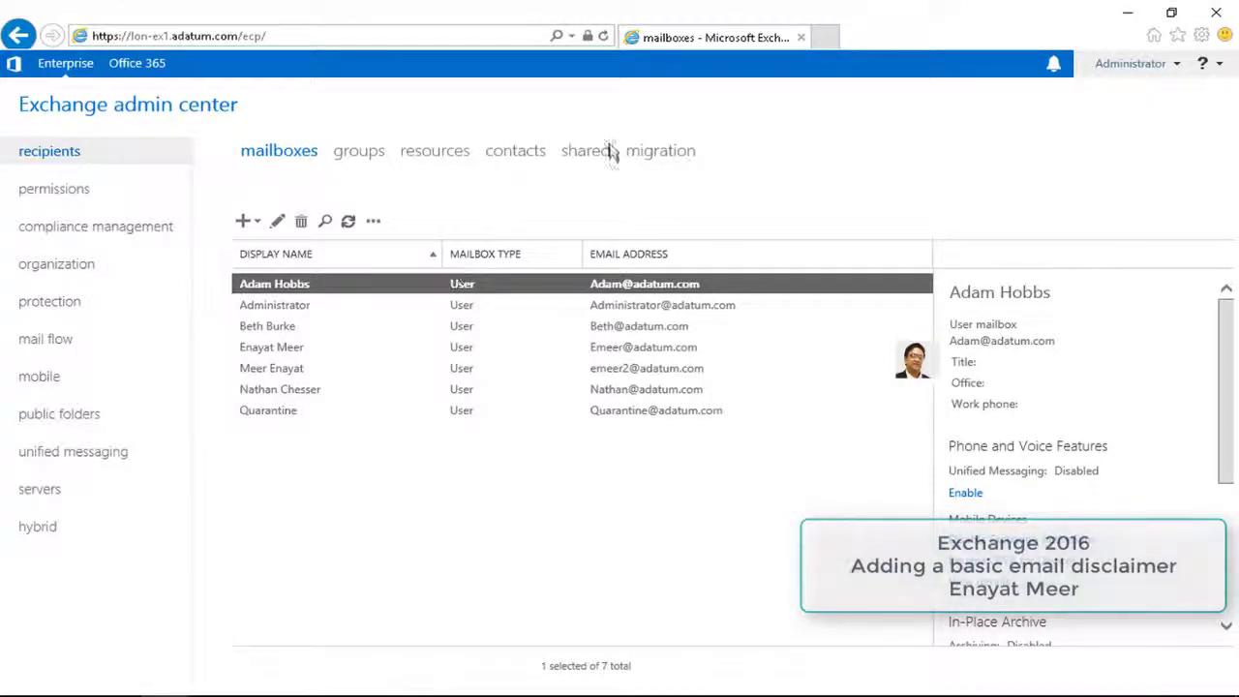
left_click(825, 40)
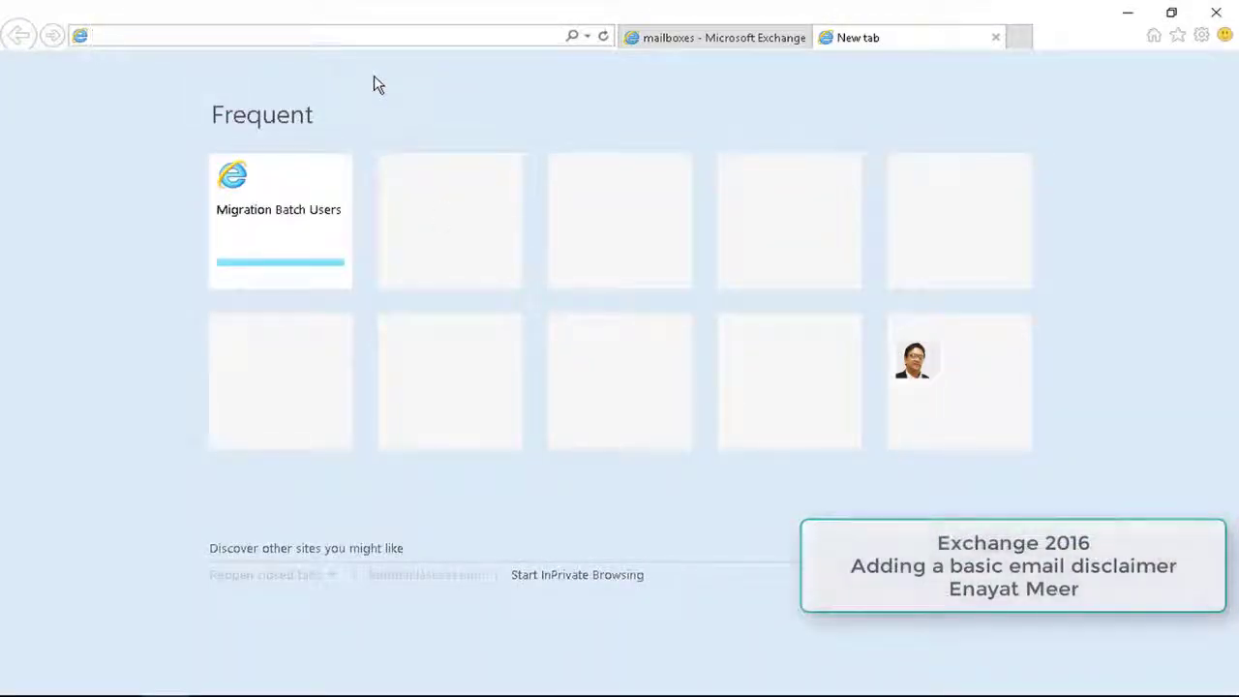
In Outlook on the web, sign out of the administrator mailbox and sign in as the sending user
type("tt")
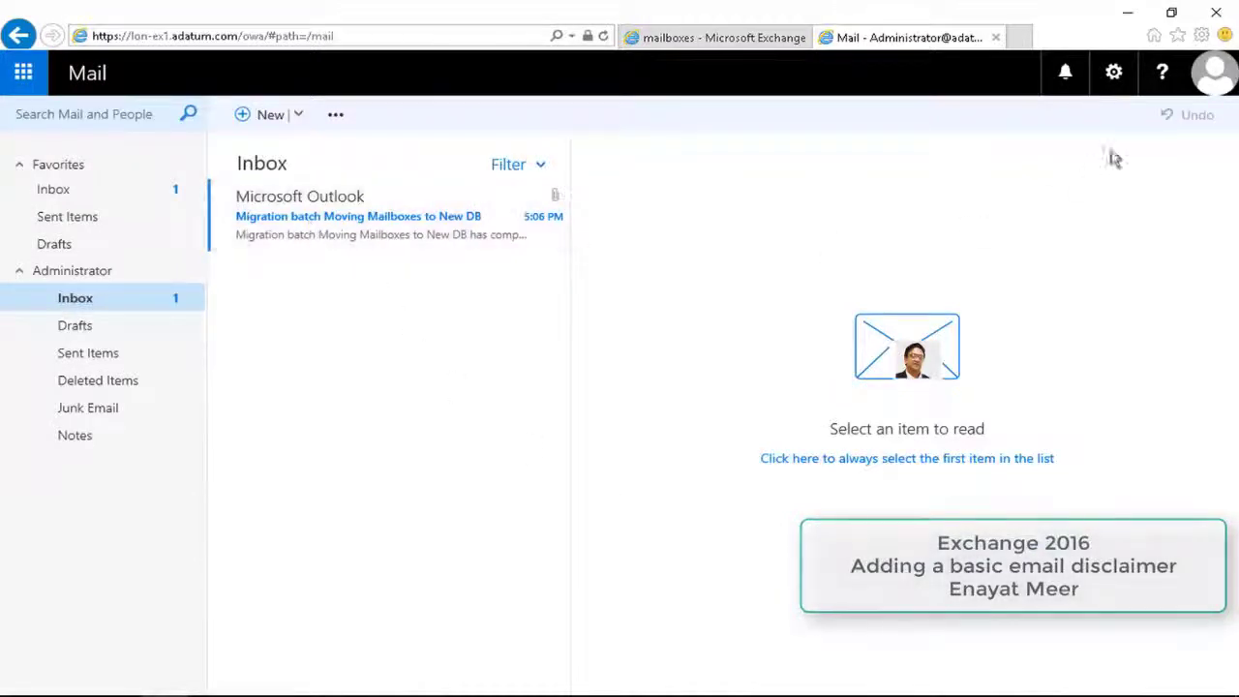
left_click(1209, 72)
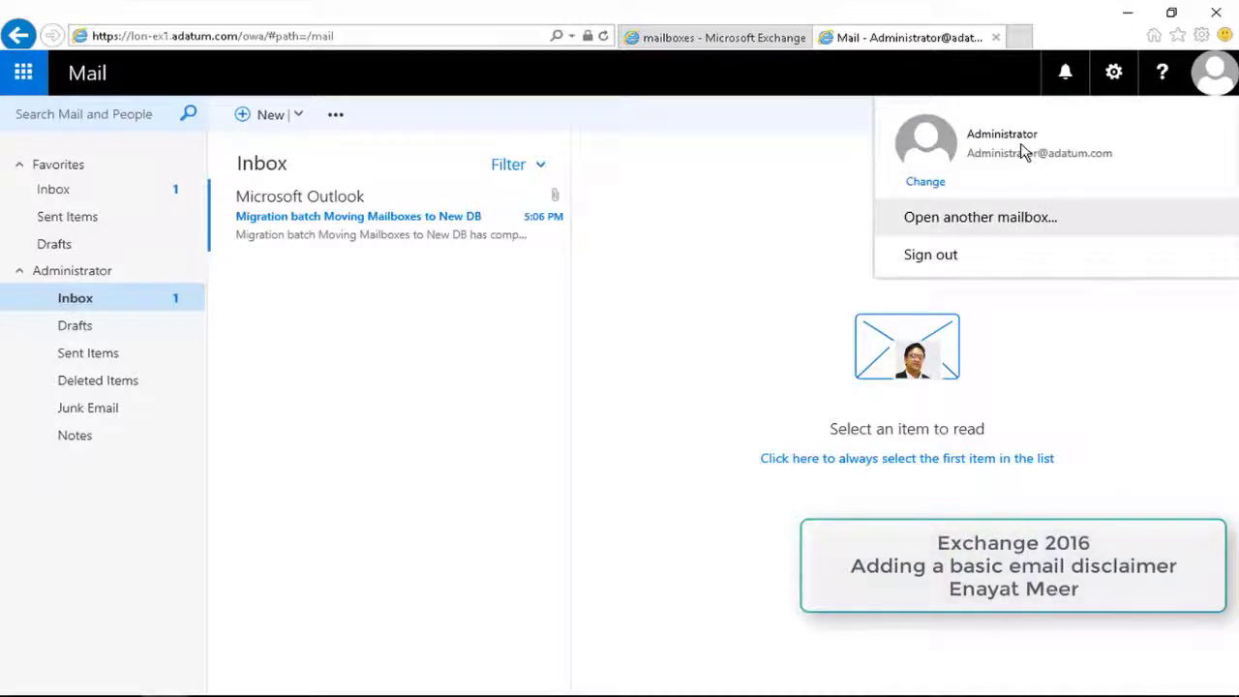
left_click(924, 258)
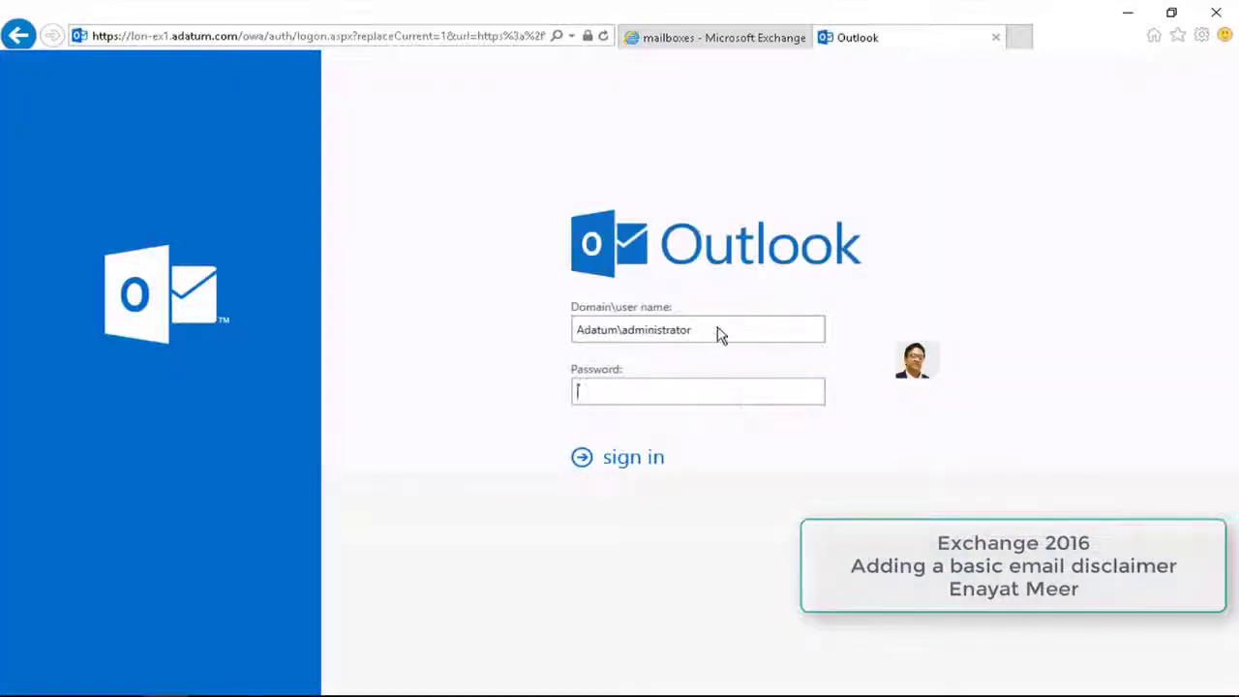
left_click(718, 334)
key("BackSpace")
key("BackSpace")
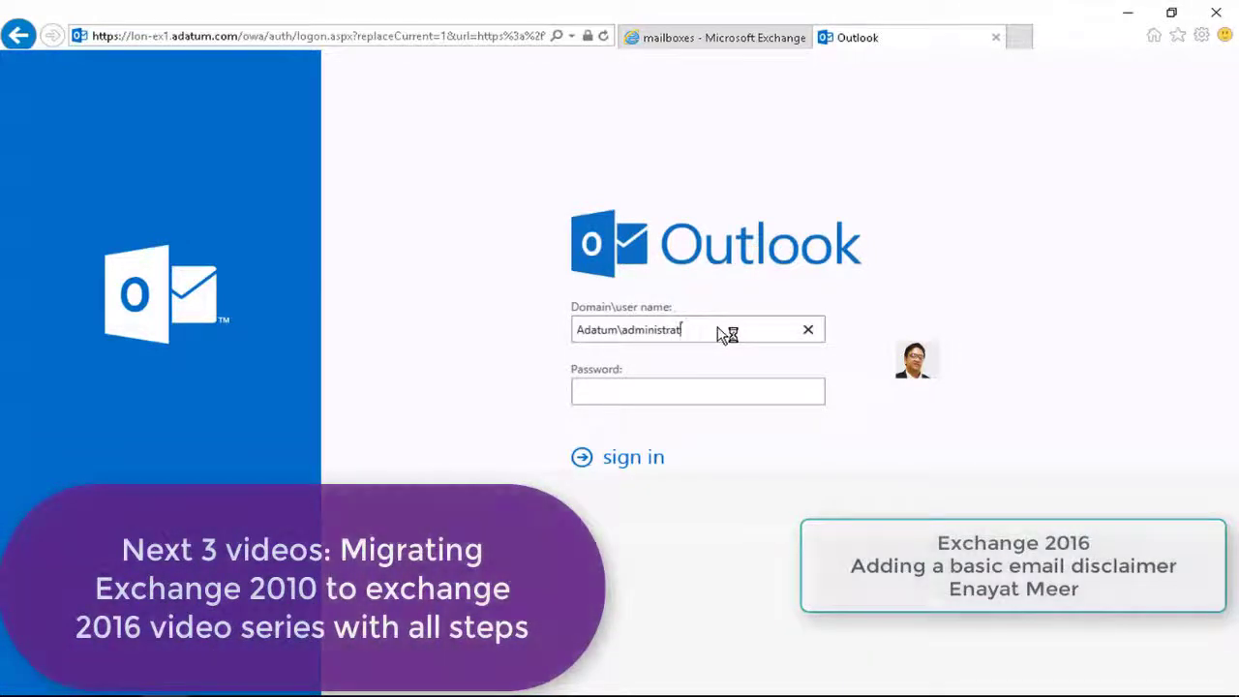
key("BackSpace")
key("BackSpace")
key("BackSpace")
key("BackSpace")
key("BackSpace")
key("BackSpace")
key("BackSpace")
key("BackSpace")
key("BackSpace")
key("BackSpace")
key("BackSpace")
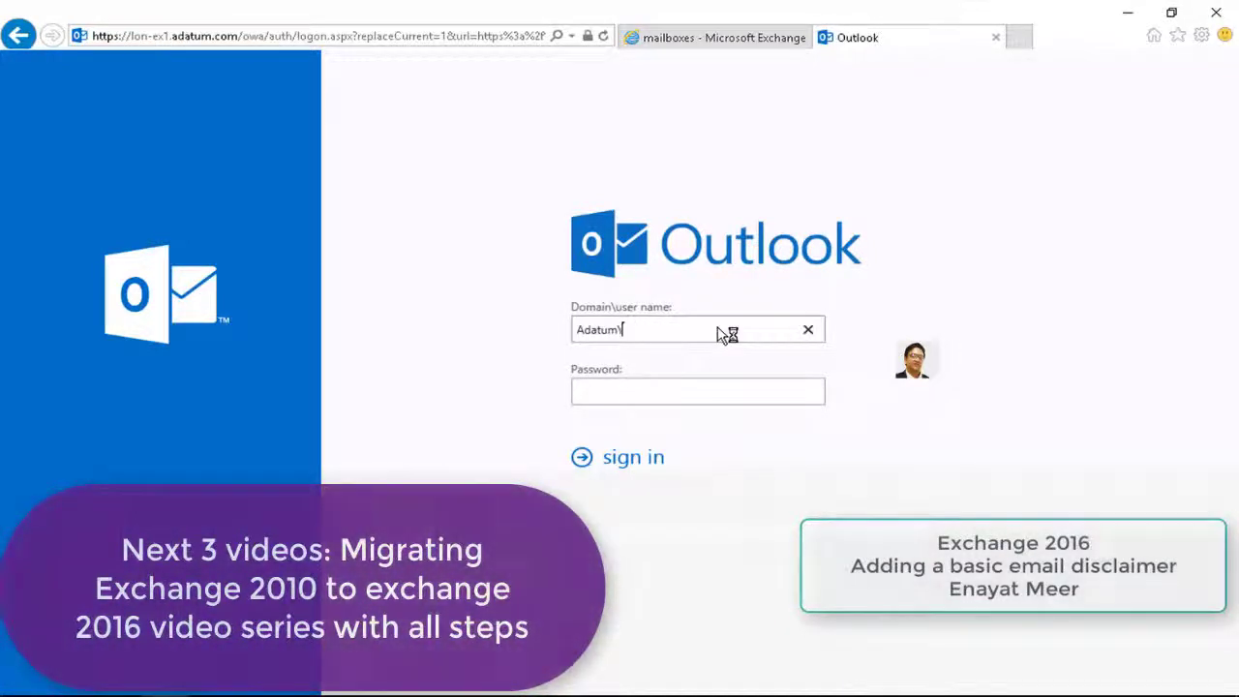
type("e")
type("meer")
key("Return")
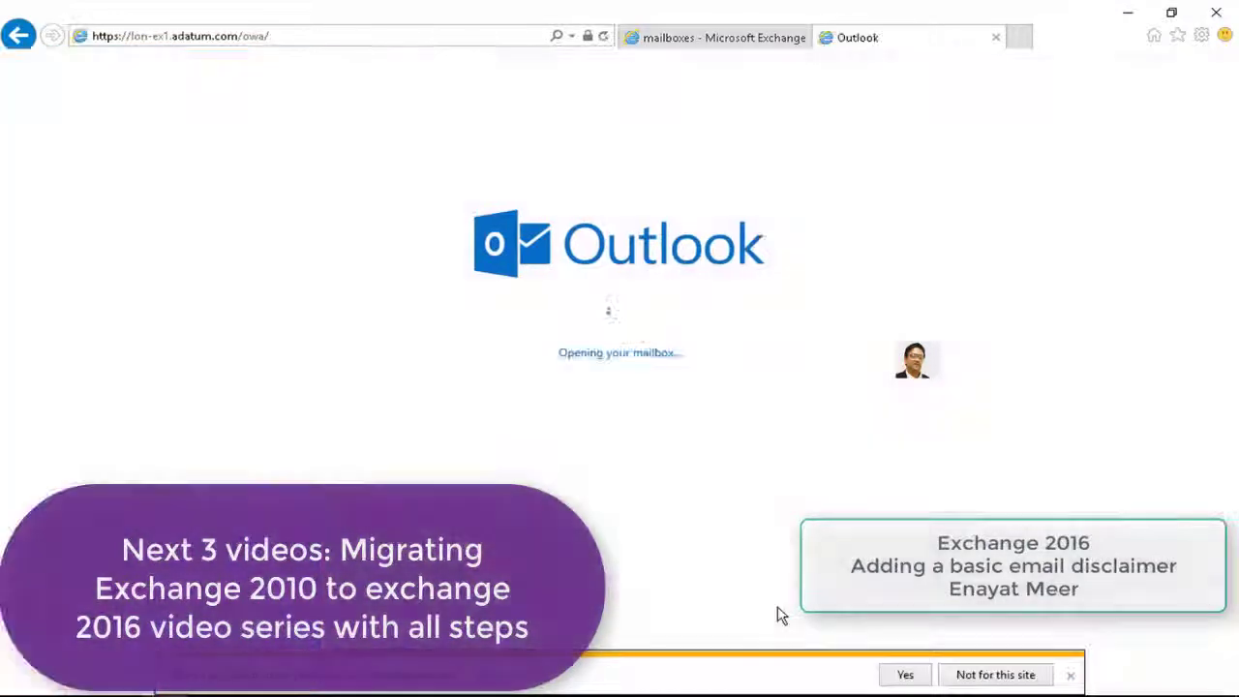
left_click(1069, 674)
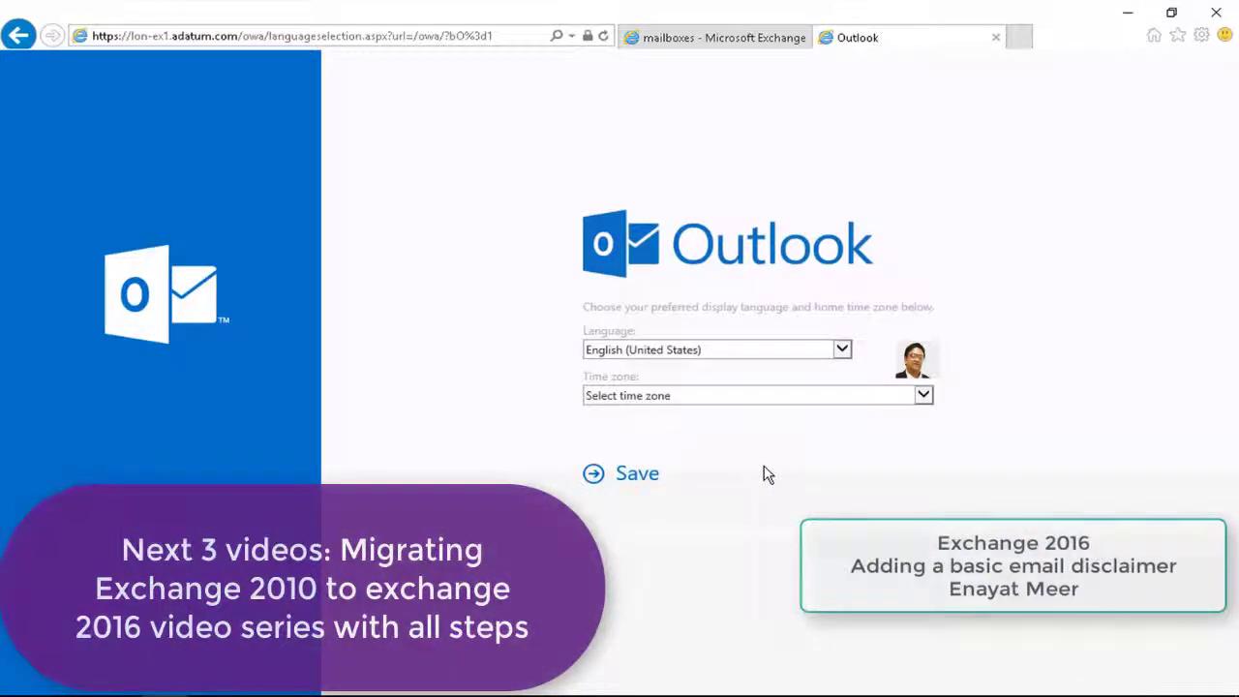
Set the time zone to Eastern Time (US & Canada) and save
left_click(755, 395)
left_click(752, 420)
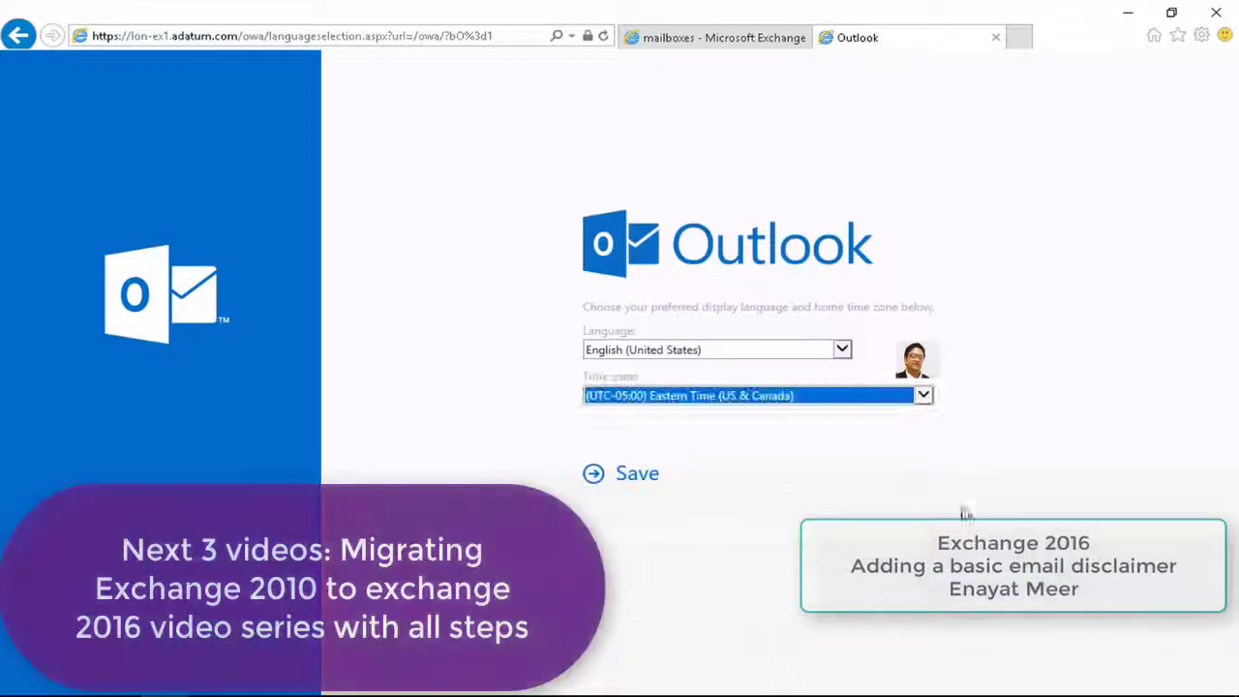
left_click(610, 473)
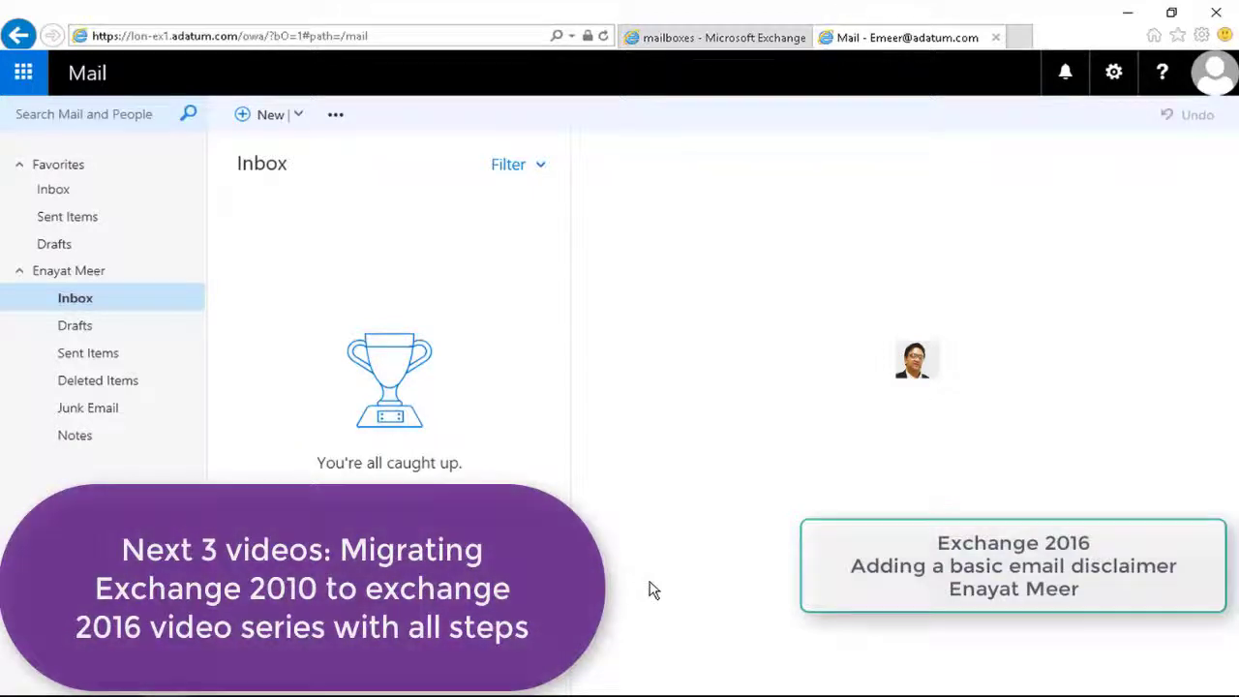
Address a new email to the test recipient with subject 'Disclaimer verification'
left_click(60, 191)
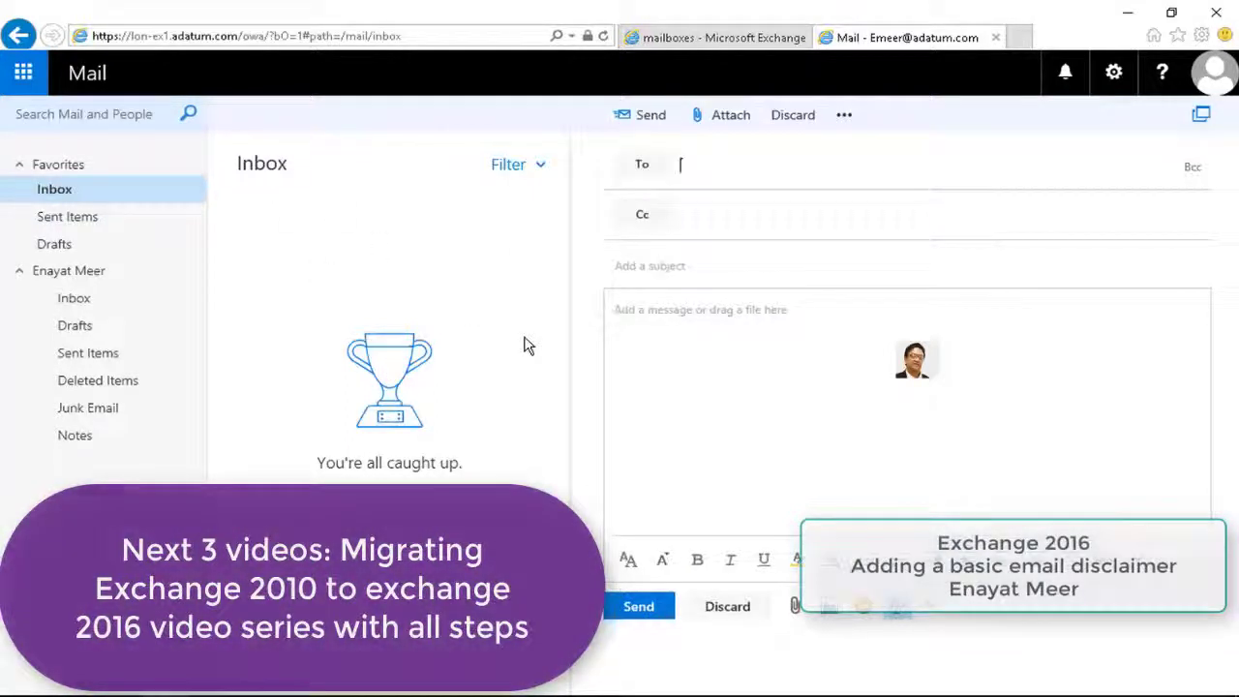
type("Adam")
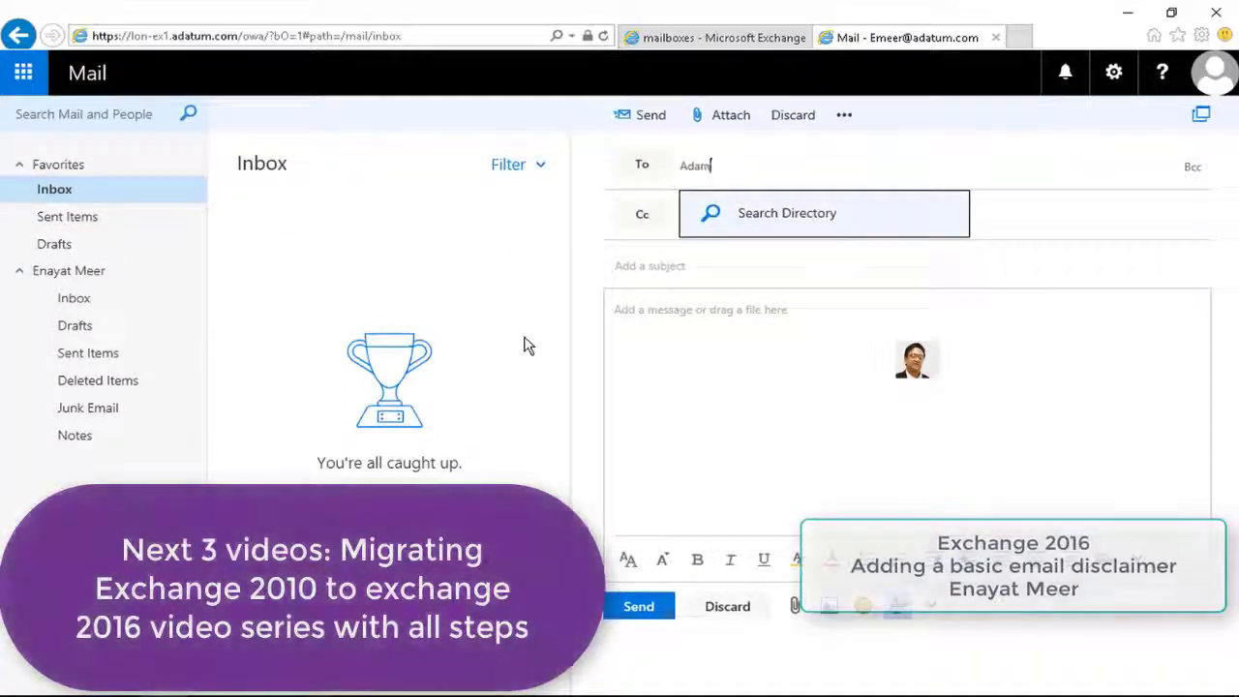
key("Return")
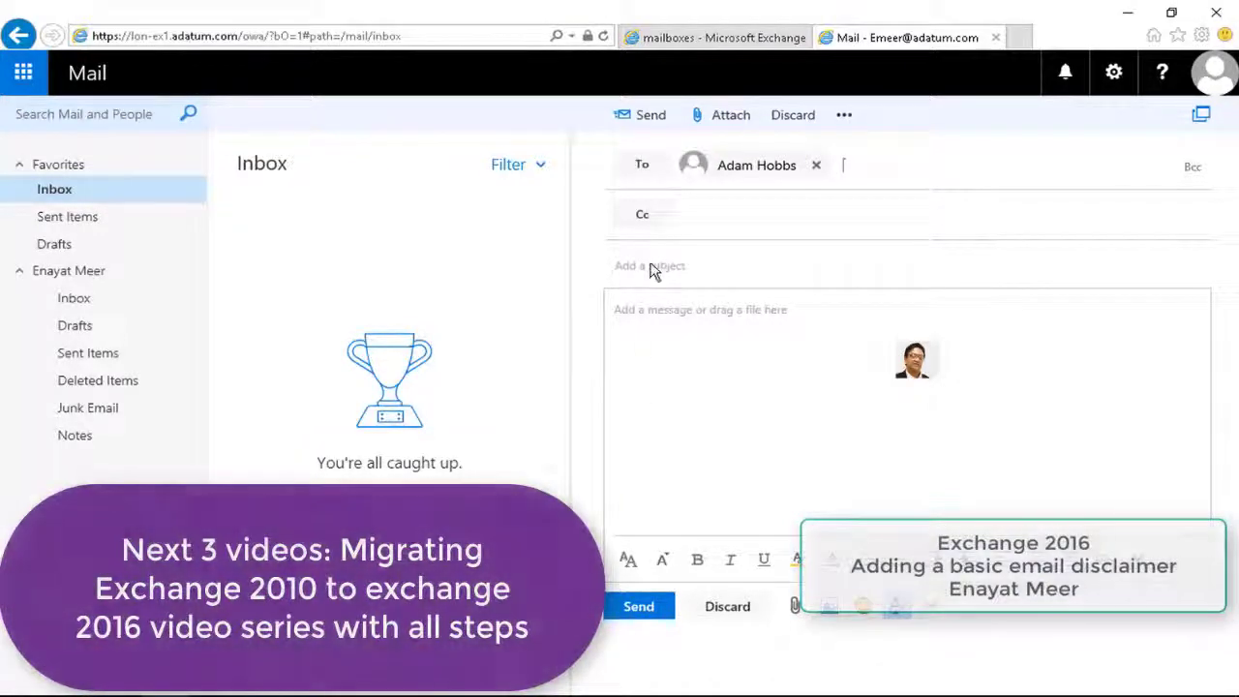
left_click(653, 270)
type("Disclaimer verification")
Write a short greeting message body, send it, and confirm it in Sent Items
left_click(684, 350)
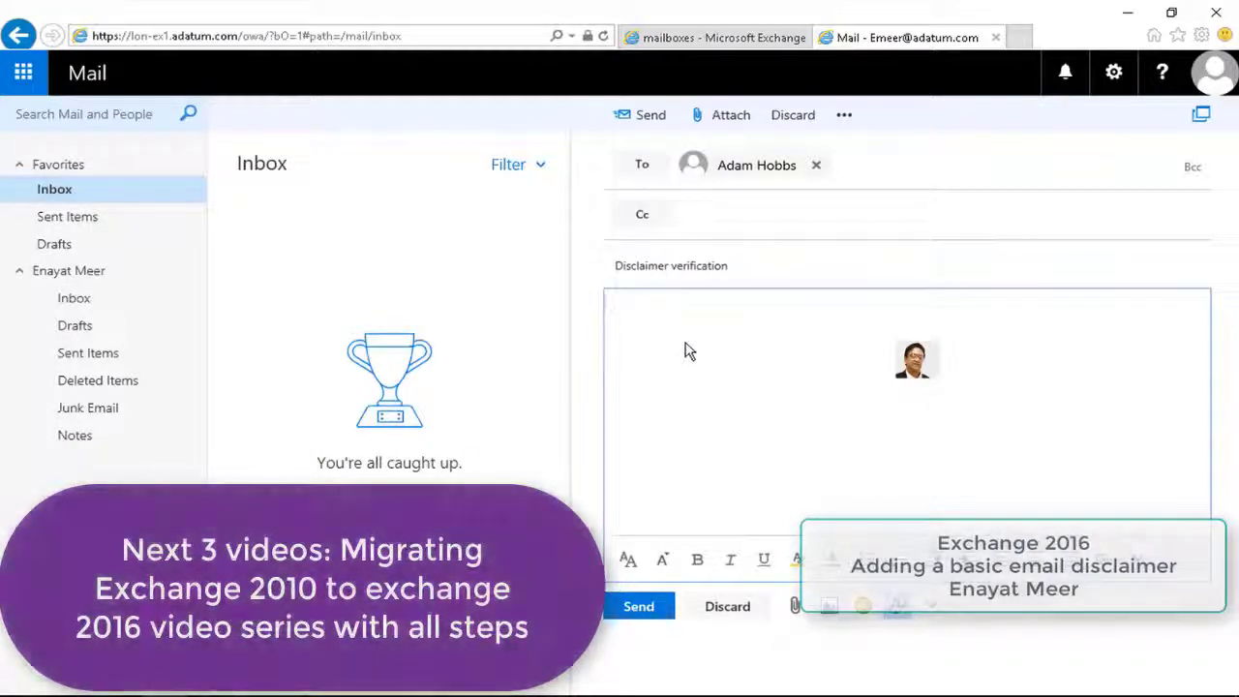
type("Hey Adam,")
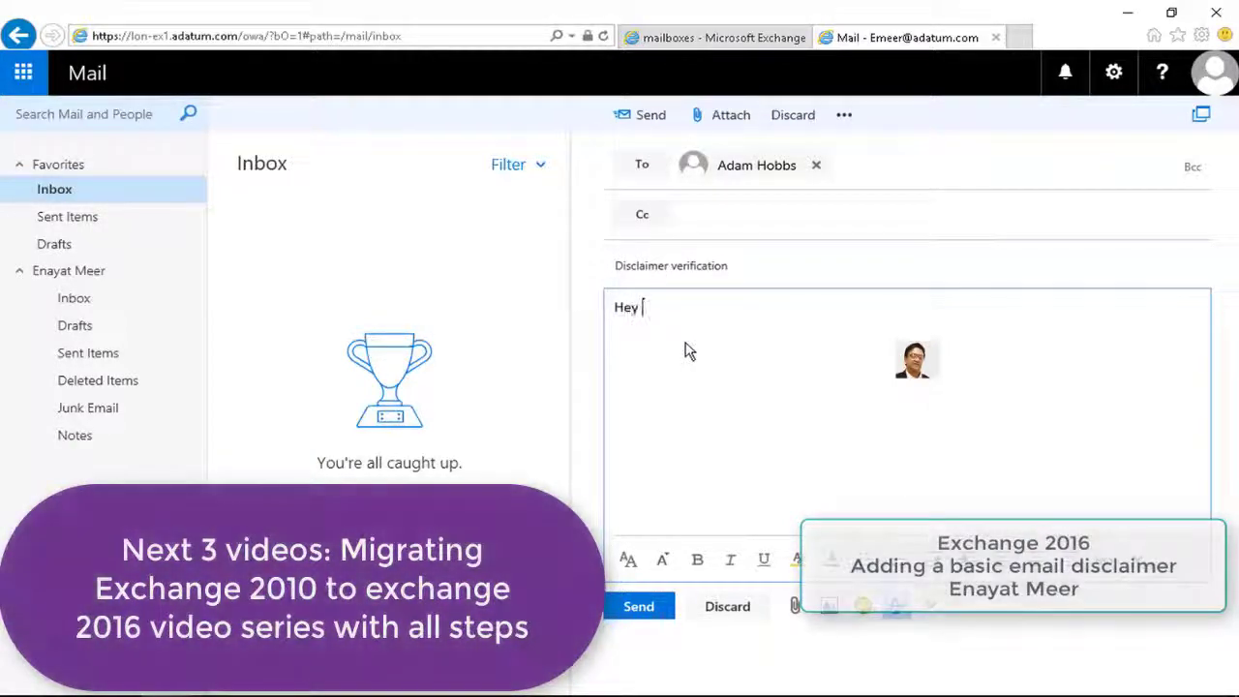
key("Return")
key("Return")
type("You know you work for this company but, you are doing well")
key("Return")
key("Return")
type("See me ")
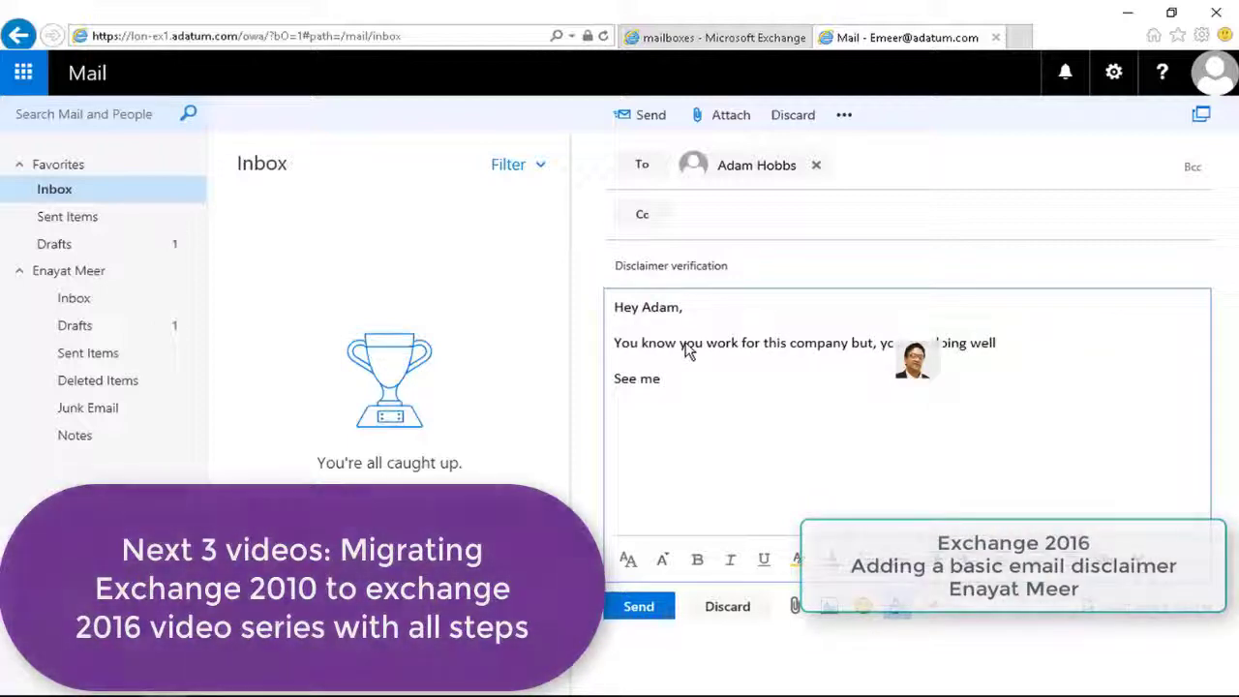
type("Meer")
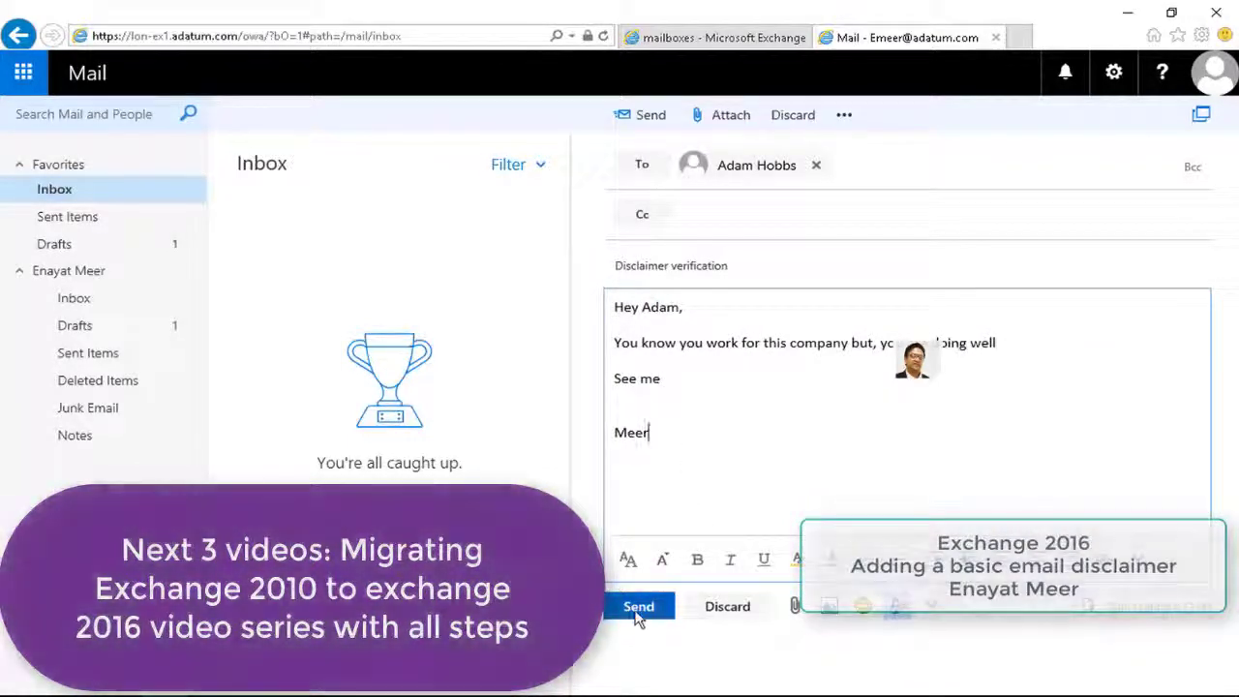
left_click(637, 610)
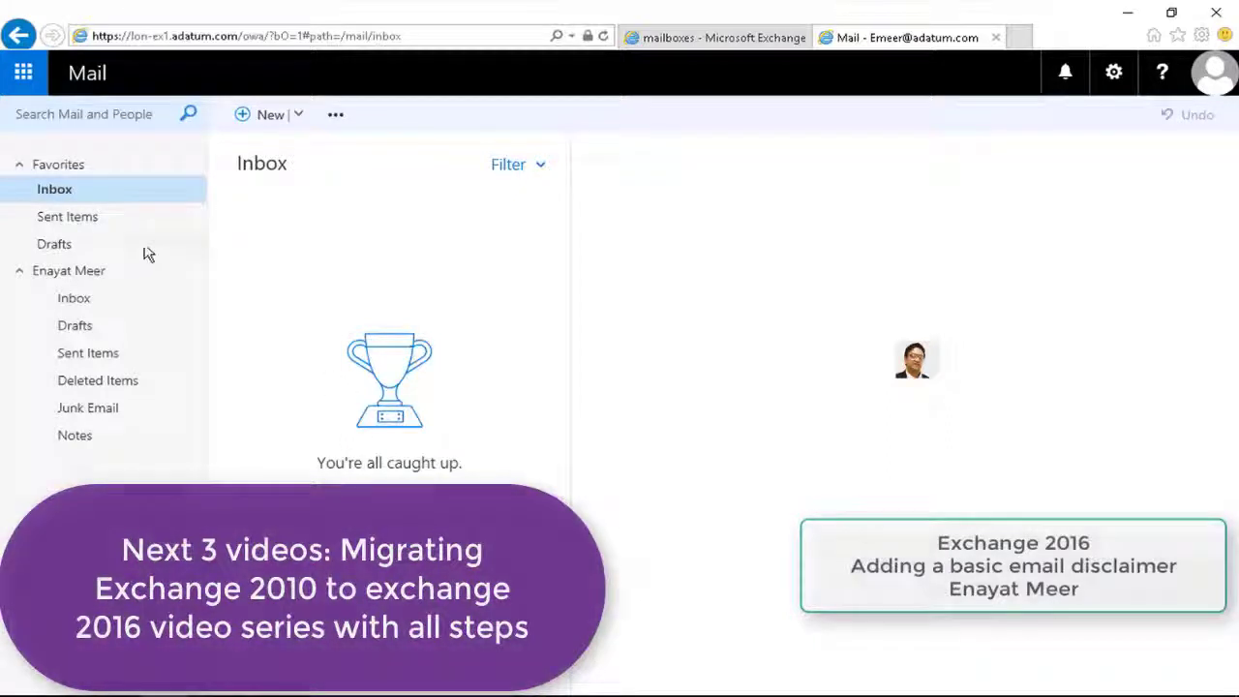
left_click(39, 221)
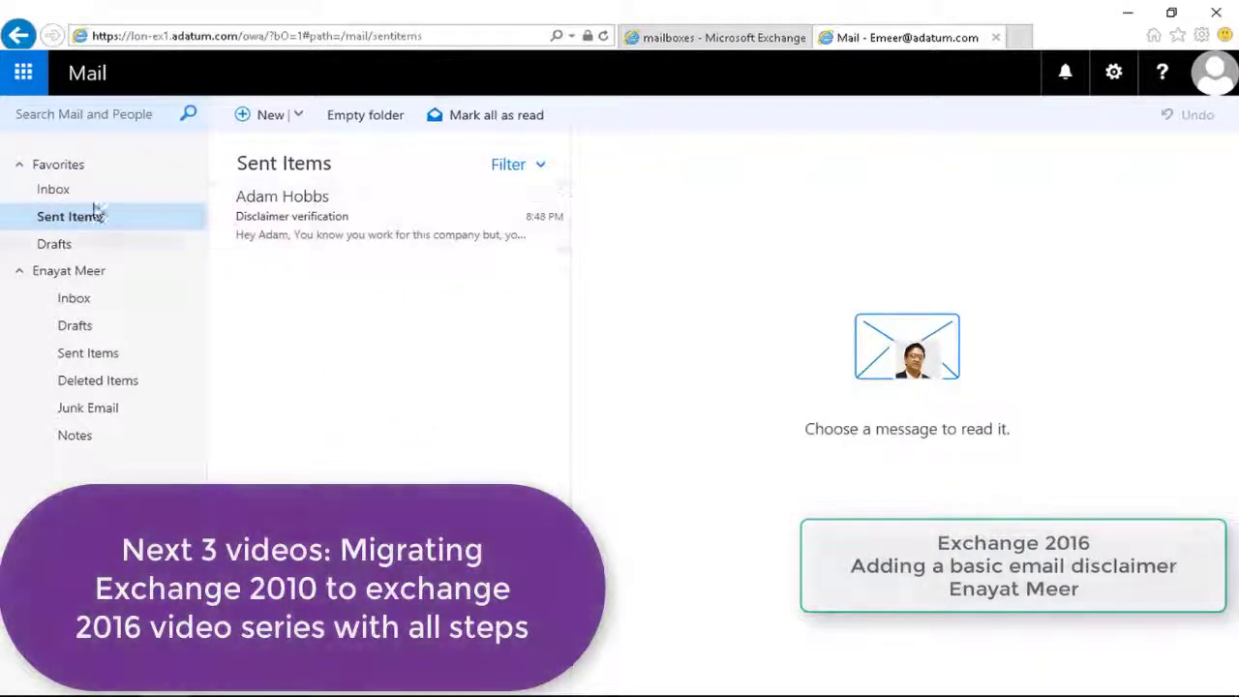
Sign out of the sender's mailbox and sign in to the recipient's mailbox
left_click(52, 191)
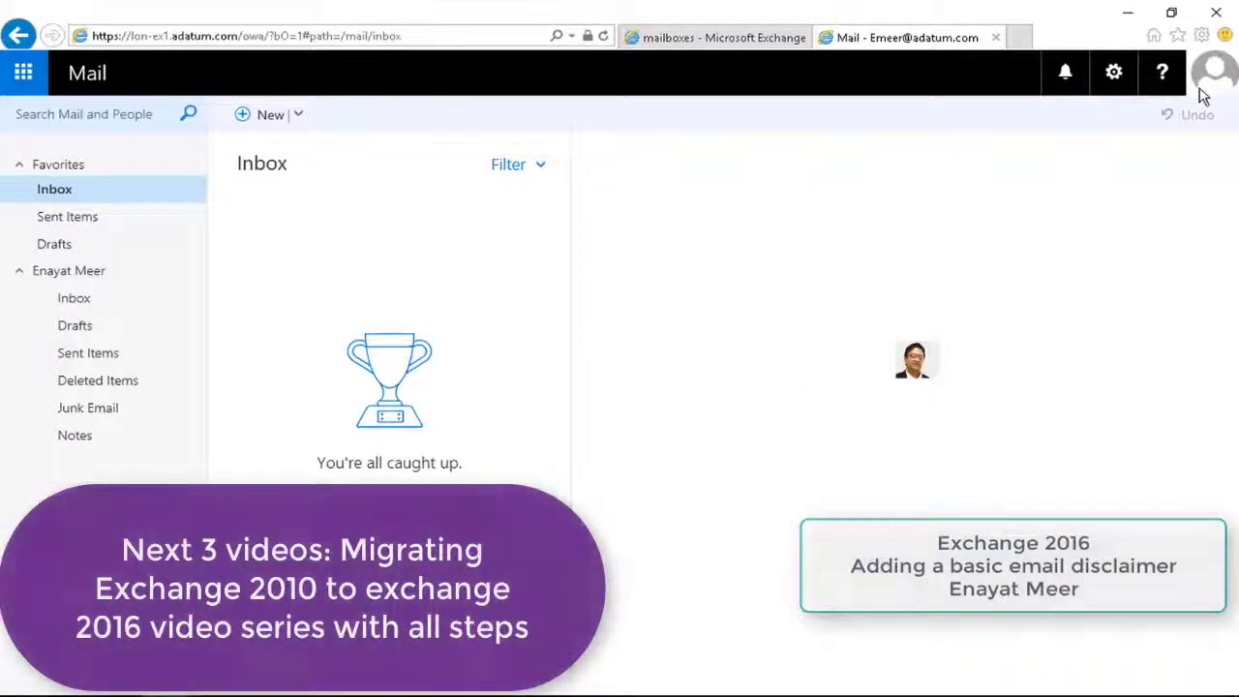
left_click(1201, 93)
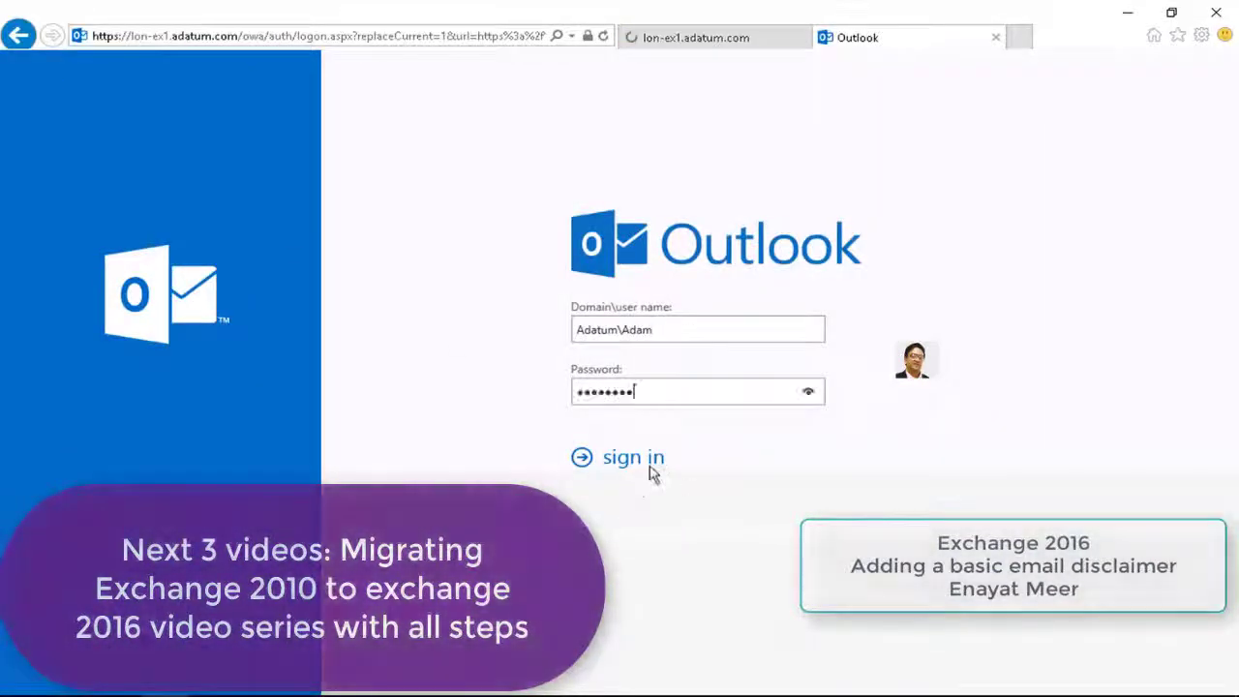
left_click(646, 466)
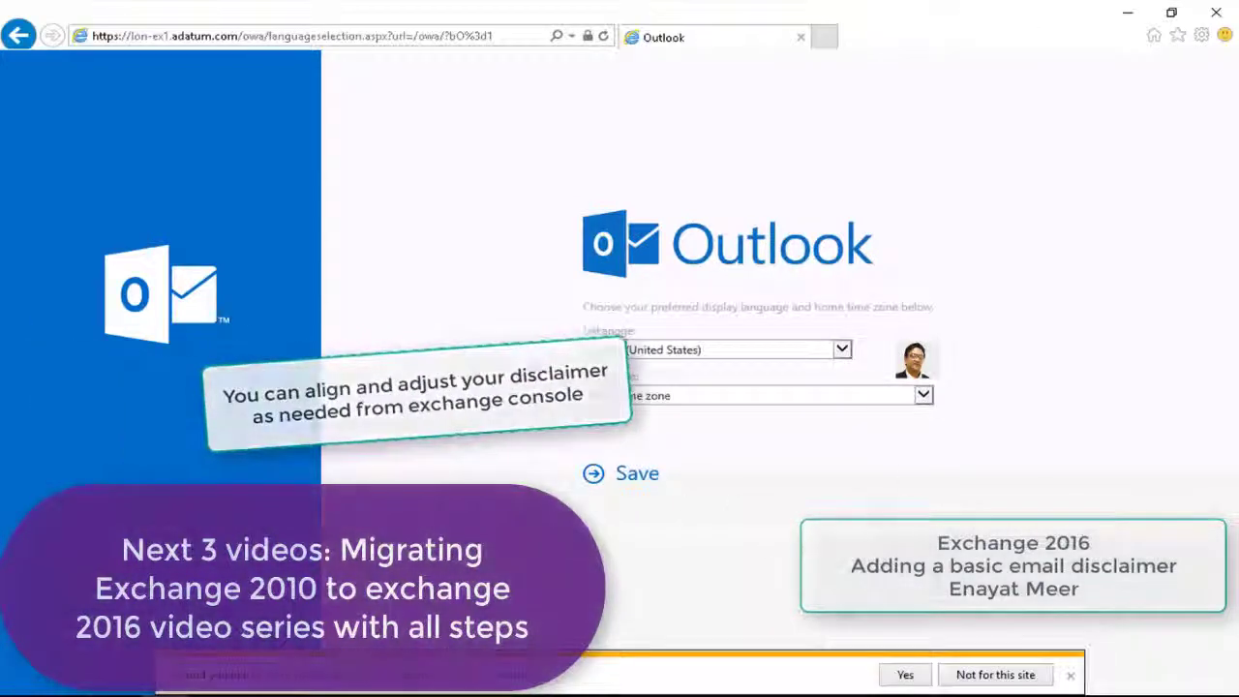
Save Eastern Time (US & Canada) as the time zone and open the Disclaimer verification email
left_click(924, 395)
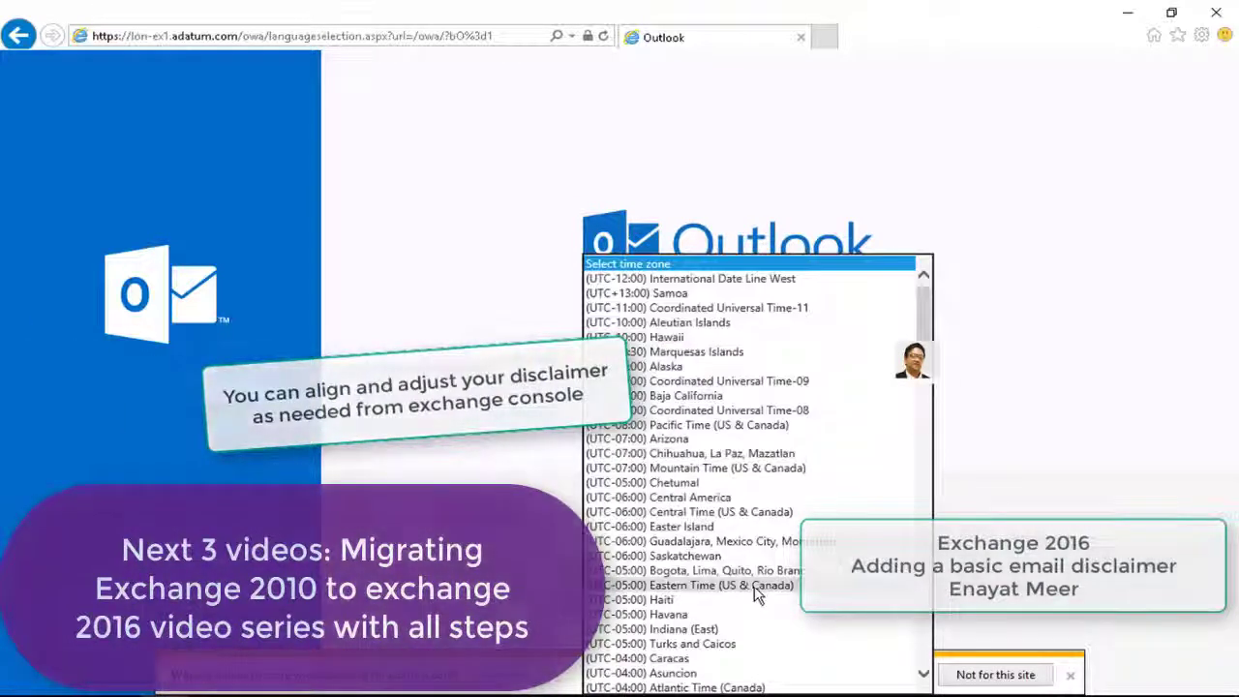
left_click(754, 586)
left_click(1070, 675)
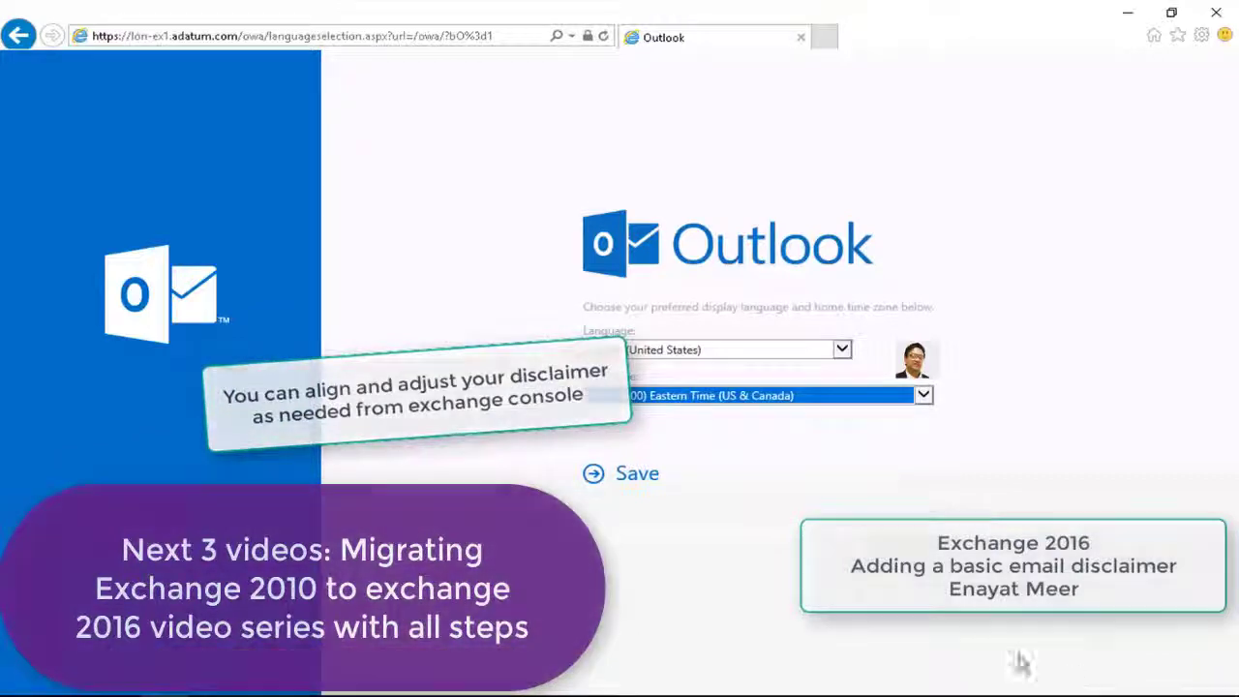
left_click(631, 474)
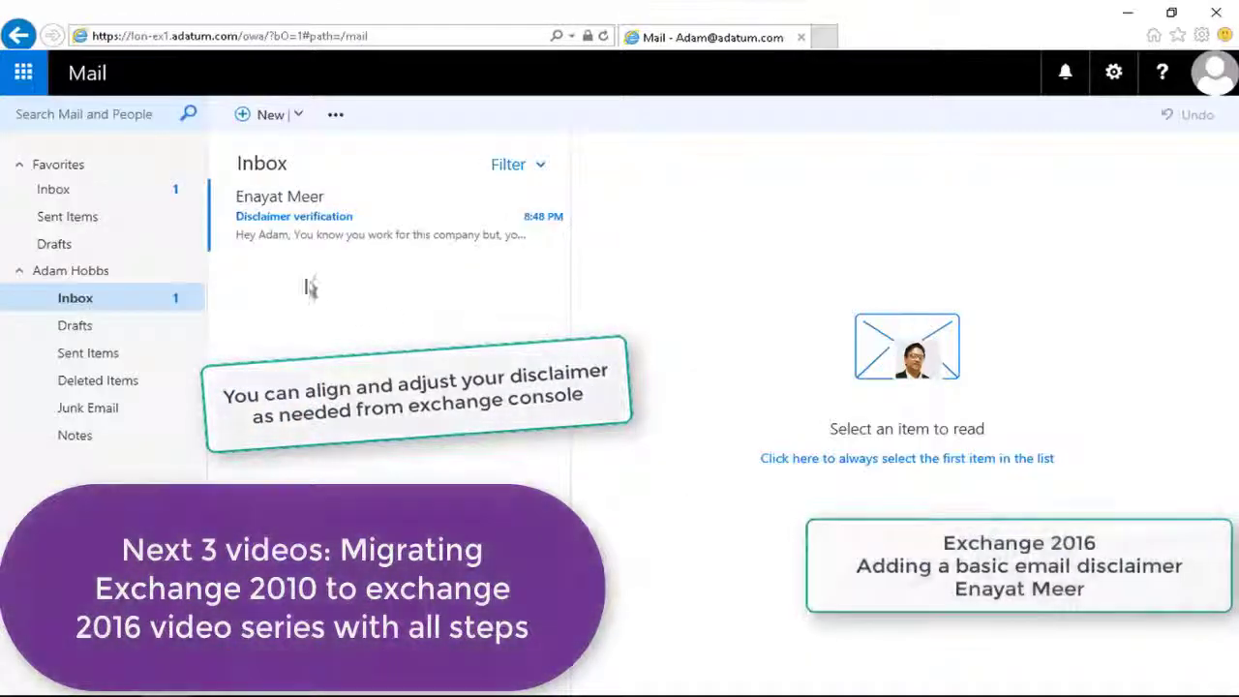
left_click(320, 217)
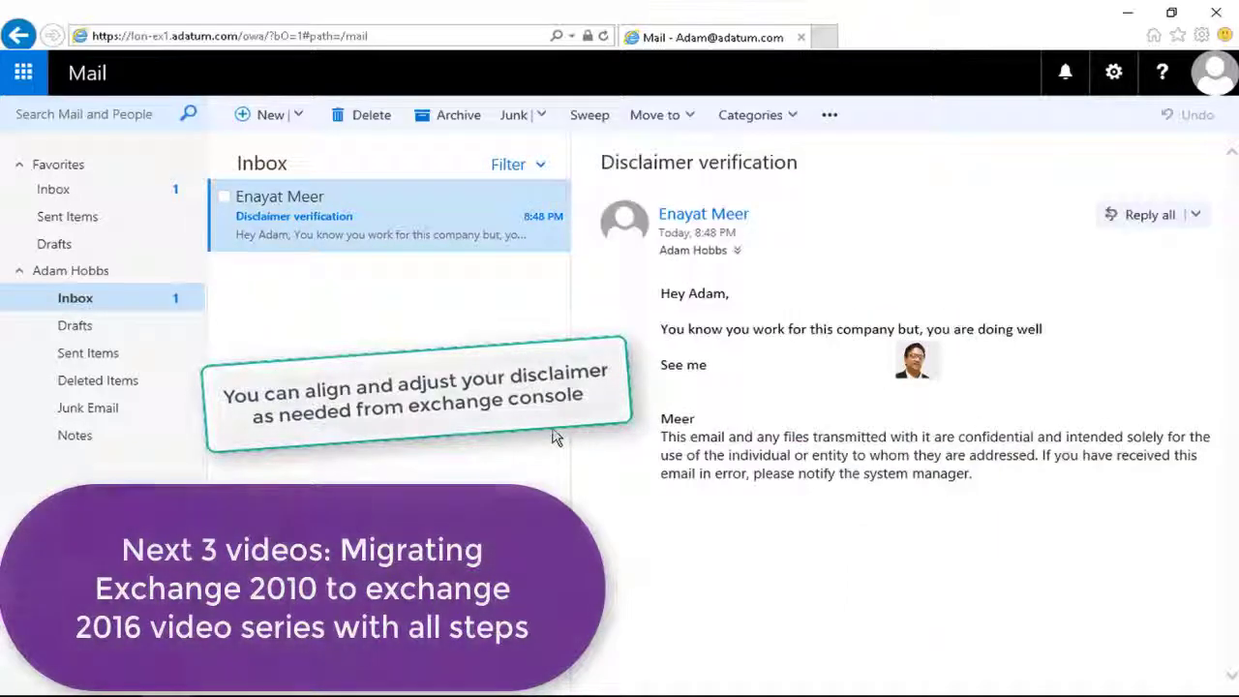